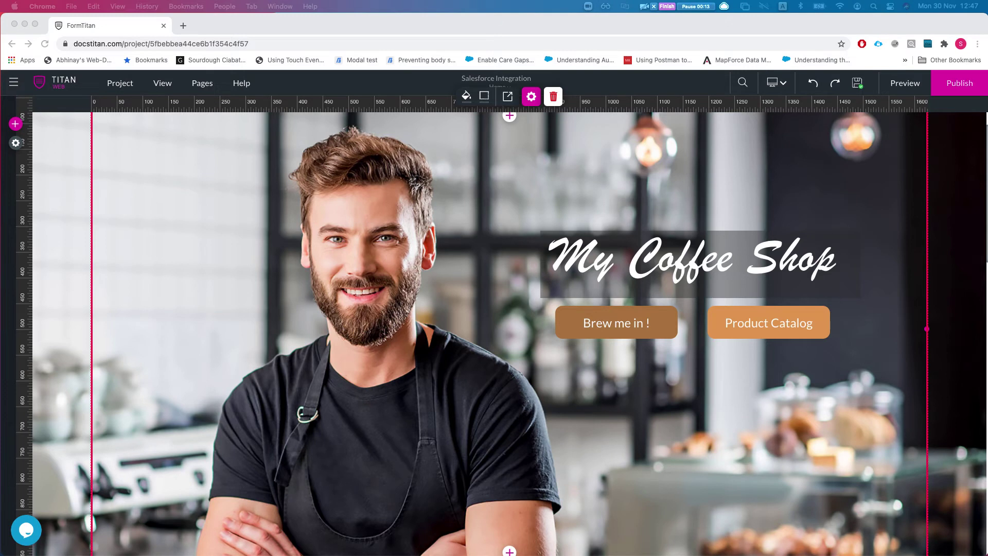
- Open Project settings > Tools > Custom Parameters to list accountid, productid and product_code
click(16, 144)
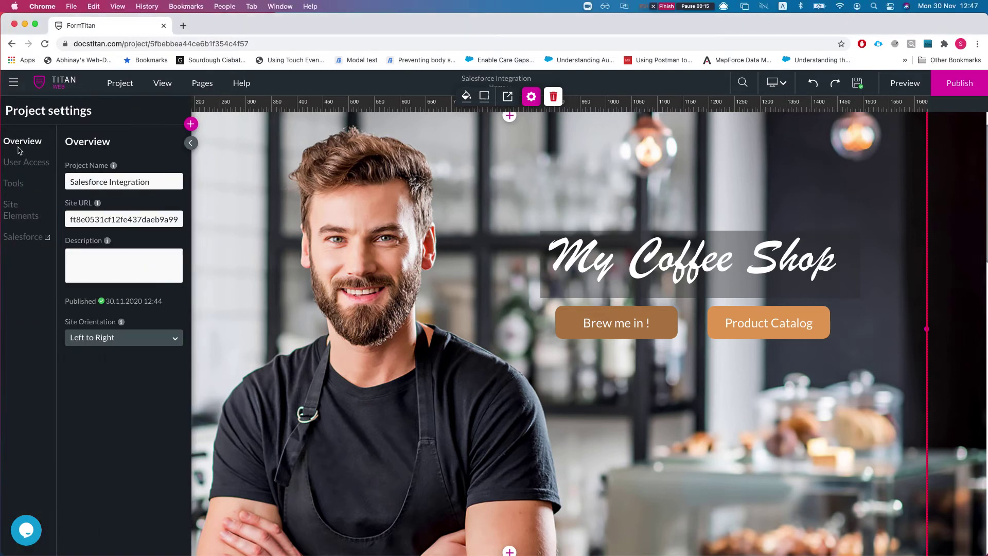
click(20, 187)
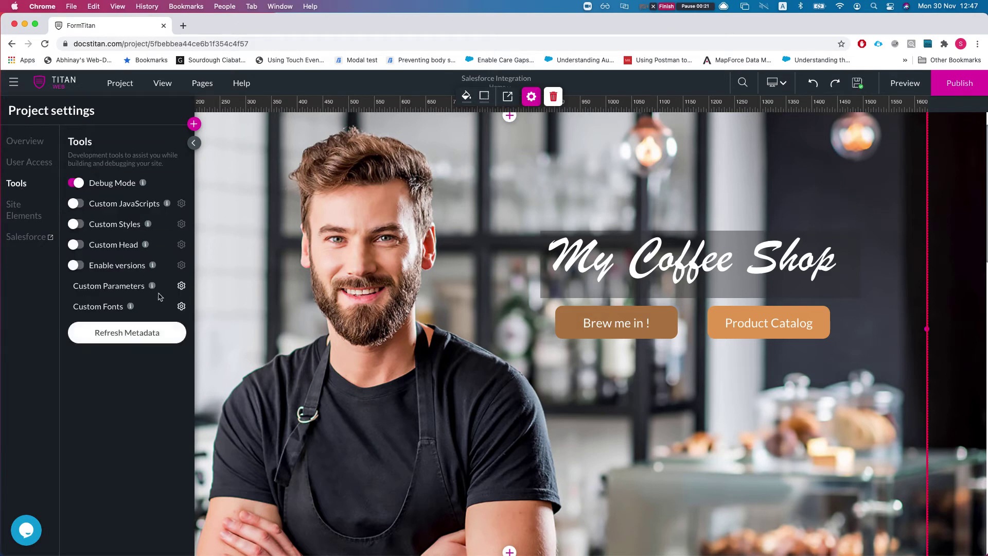
click(181, 286)
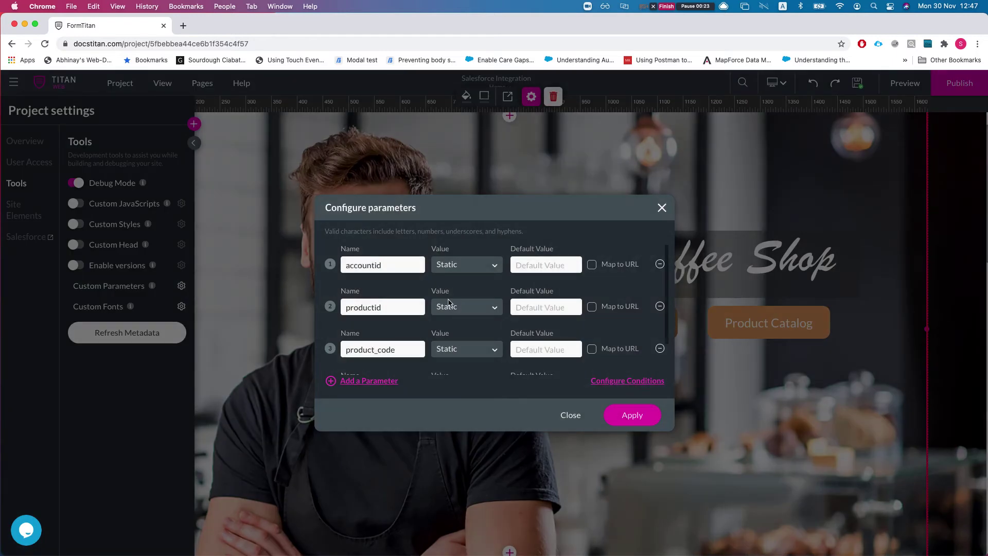
scroll(440, 303, down, 1)
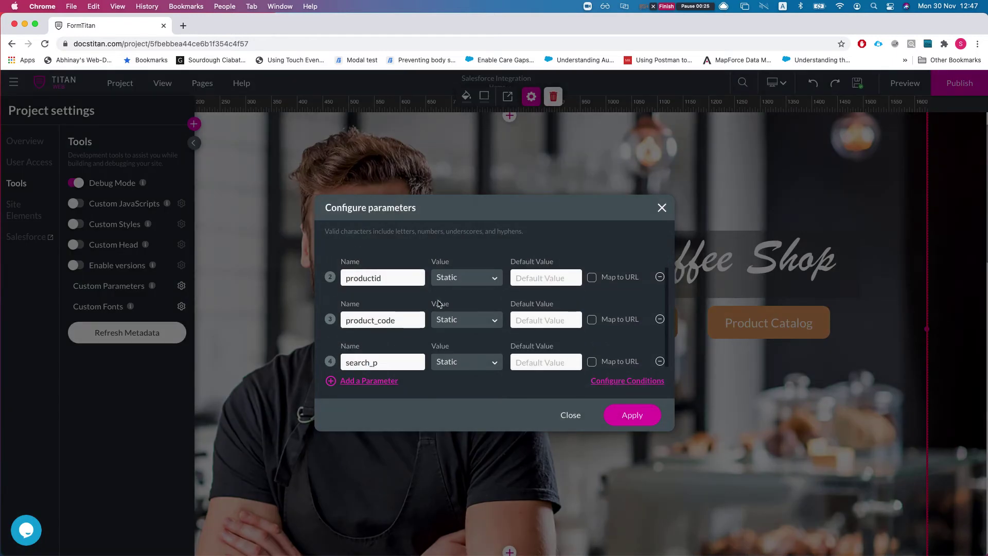
scroll(437, 305, down, 1)
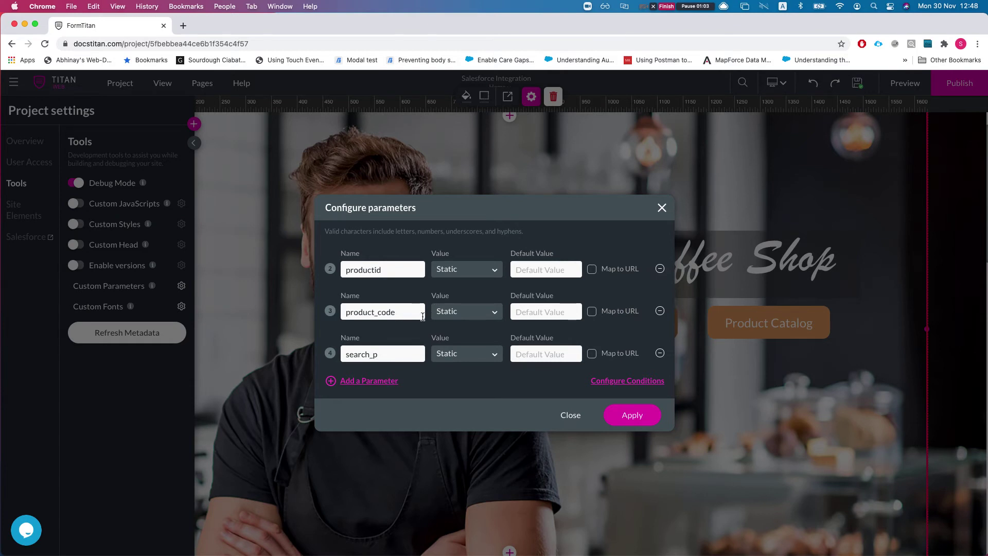
- Add parameter5 as a System parameter with OS as its default value
click(361, 386)
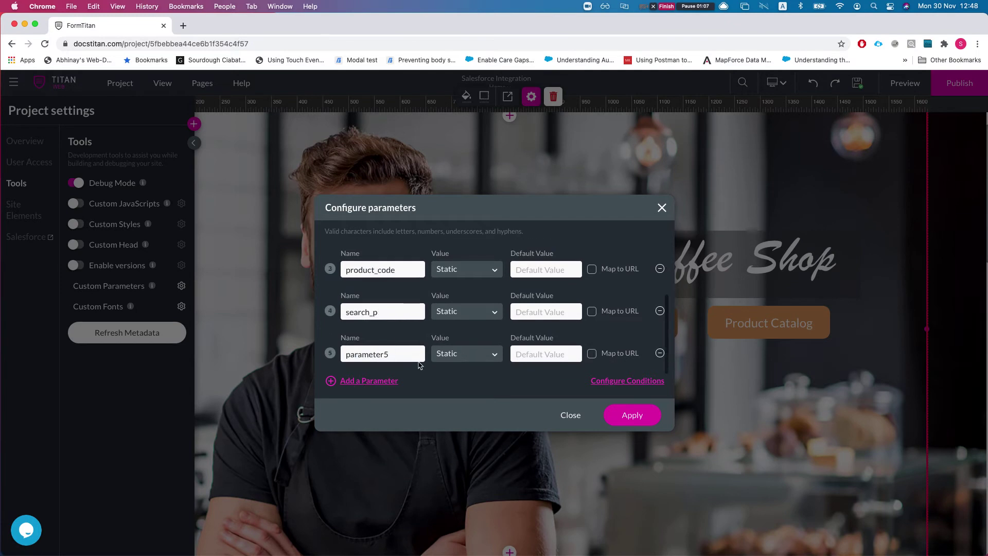
double_click(386, 354)
click(471, 355)
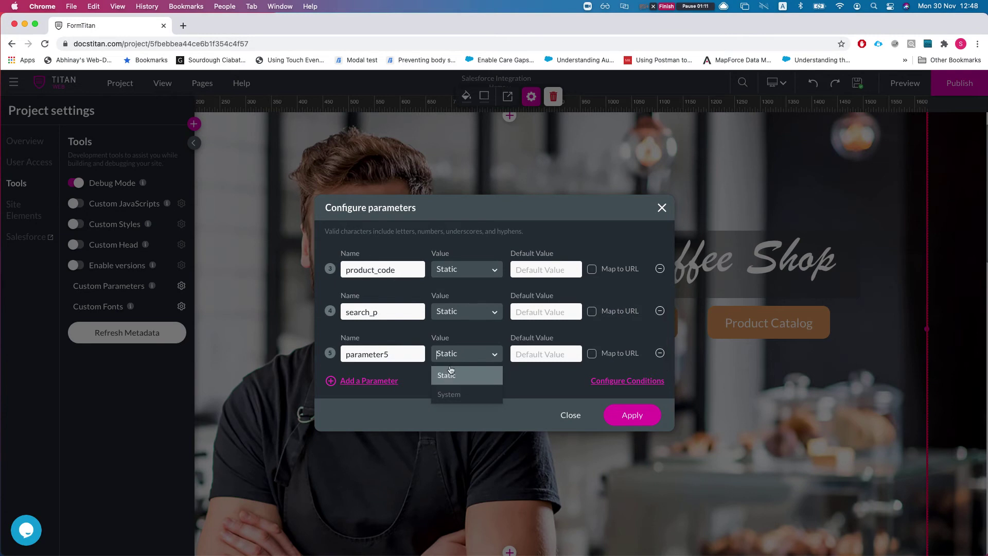
click(538, 355)
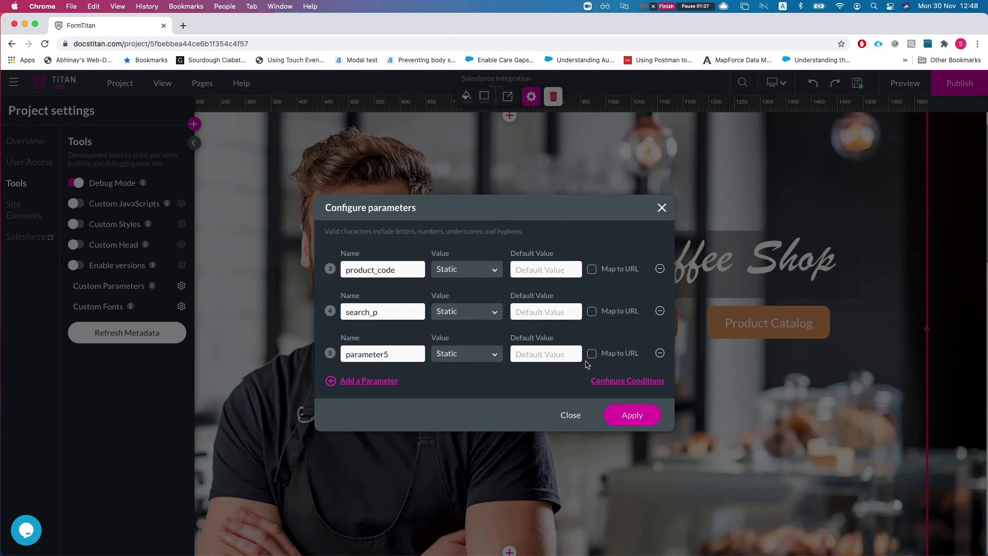
click(465, 360)
click(459, 395)
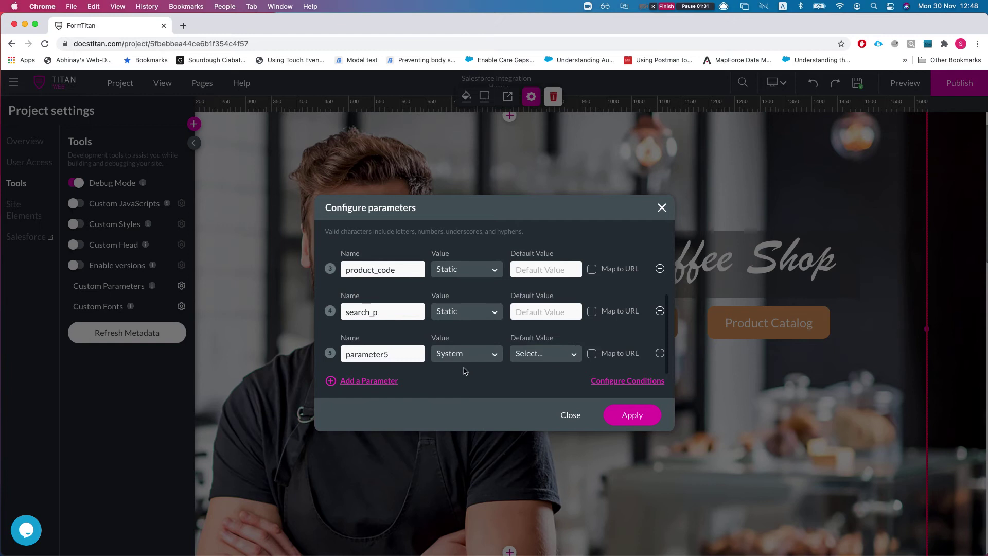
click(527, 355)
scroll(537, 381, down, 1)
scroll(537, 384, up, 6)
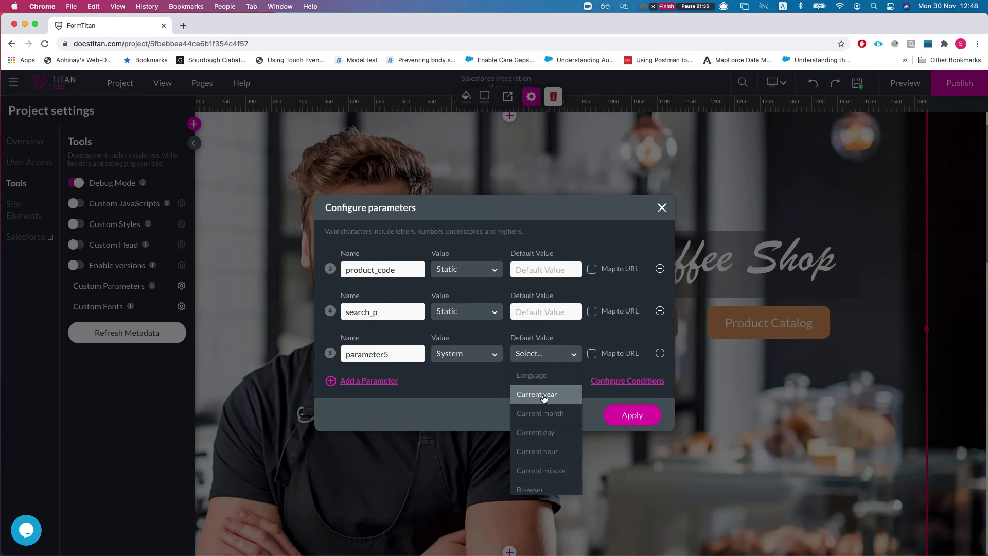
scroll(543, 406, down, 5)
scroll(546, 427, up, 3)
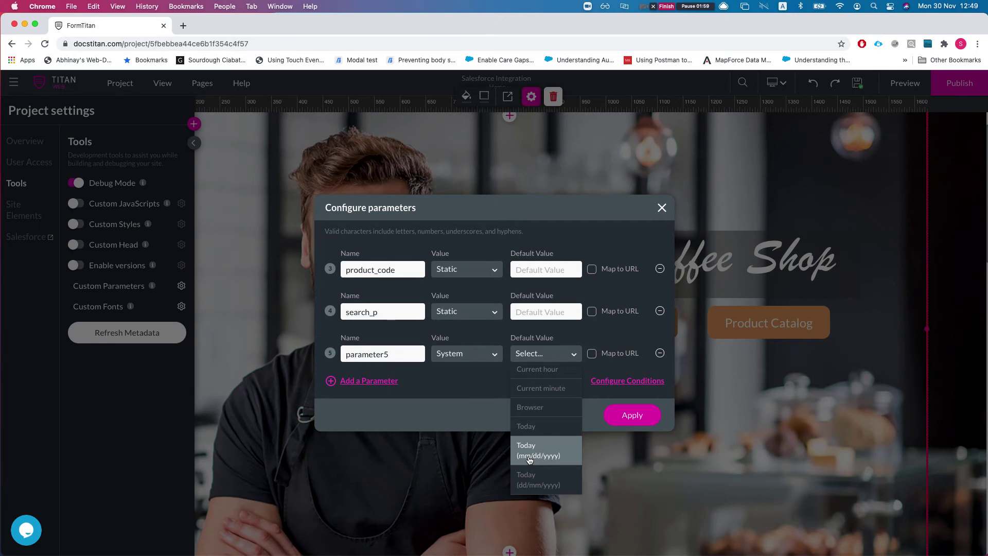
scroll(529, 459, down, 2)
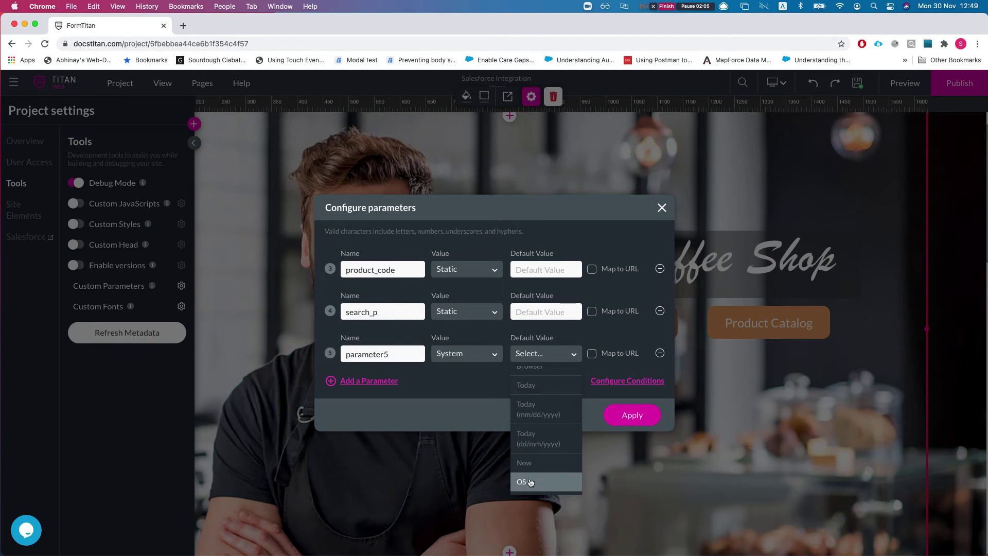
click(530, 482)
- Rename parameter5 to os_sysvar and add a sixth parameter
double_click(390, 356)
text(os)
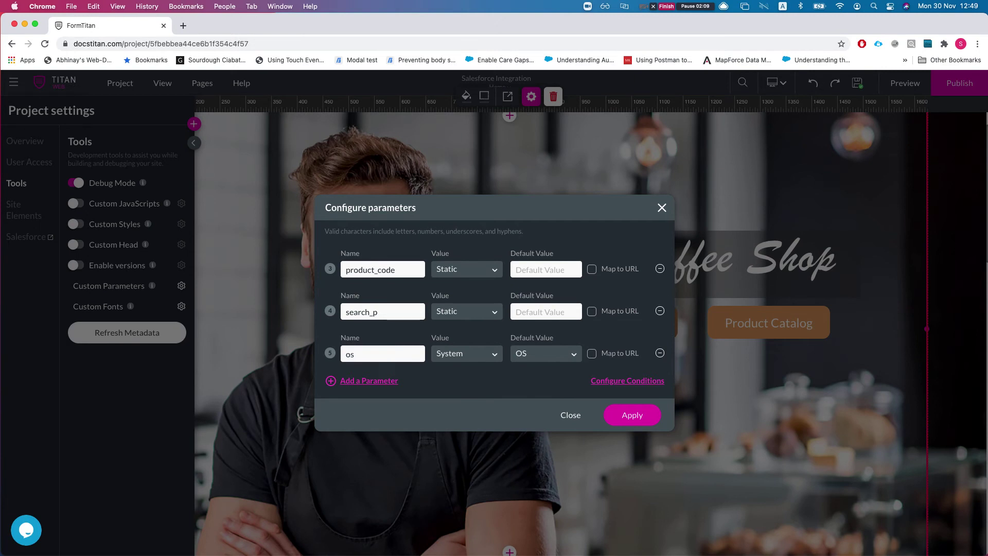
text(_sysvar)
drag(344, 381, 394, 369)
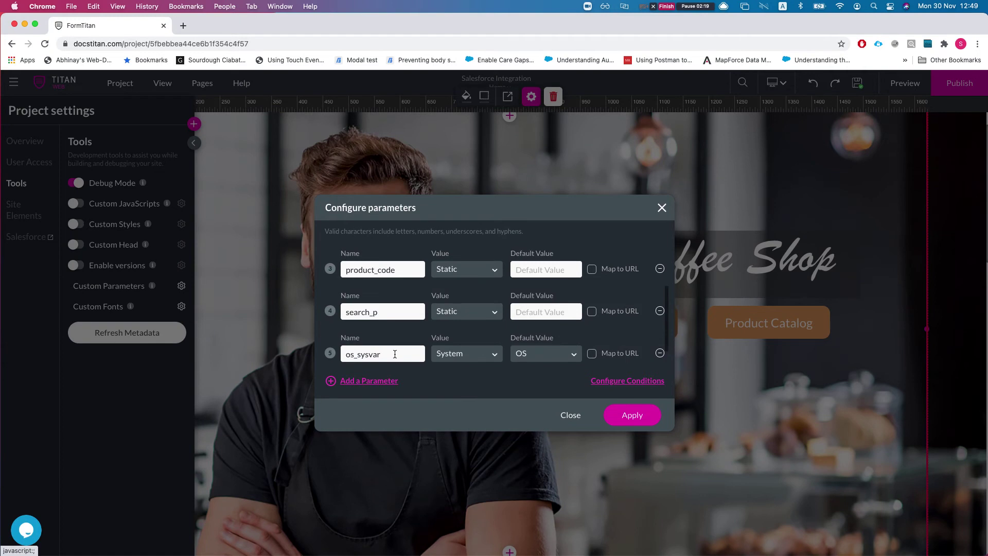
key(Return)
double_click(375, 360)
- Set parameter6 to a System value defaulting to Current year
click(466, 356)
click(456, 396)
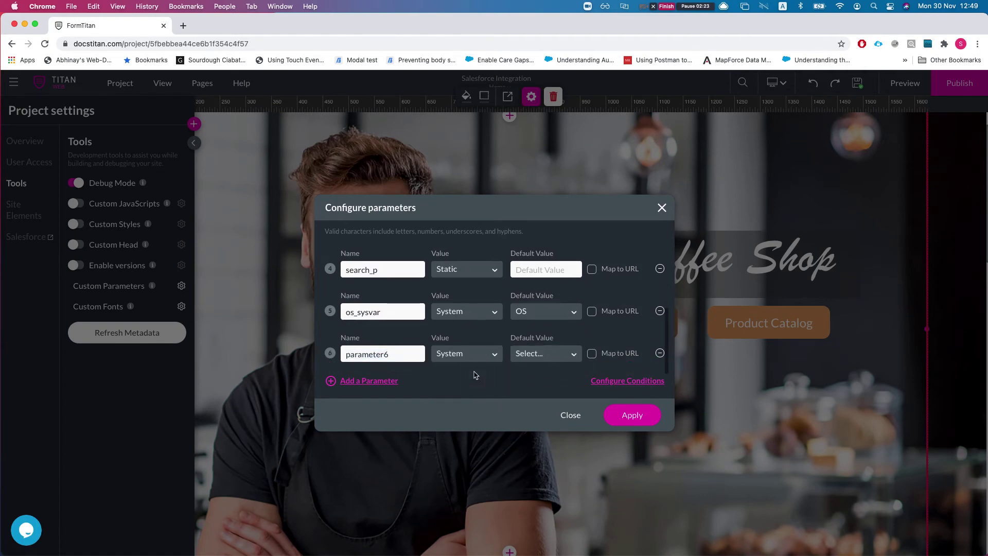
click(540, 354)
scroll(551, 432, down, 3)
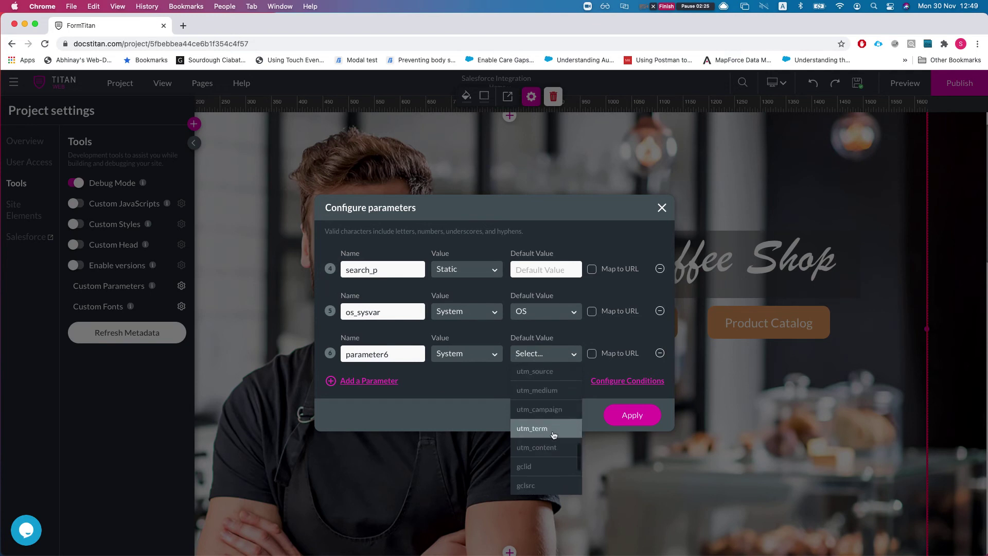
scroll(548, 432, up, 3)
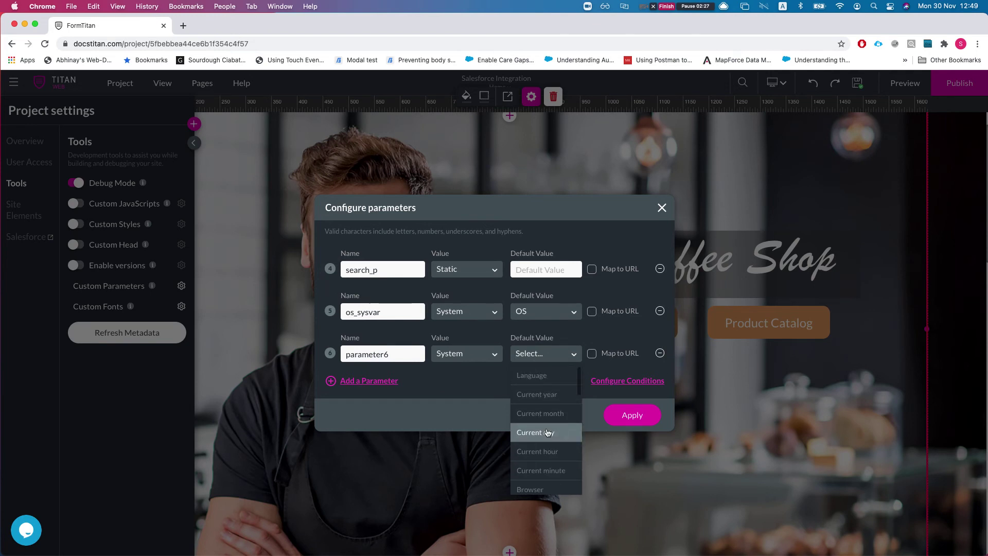
click(538, 396)
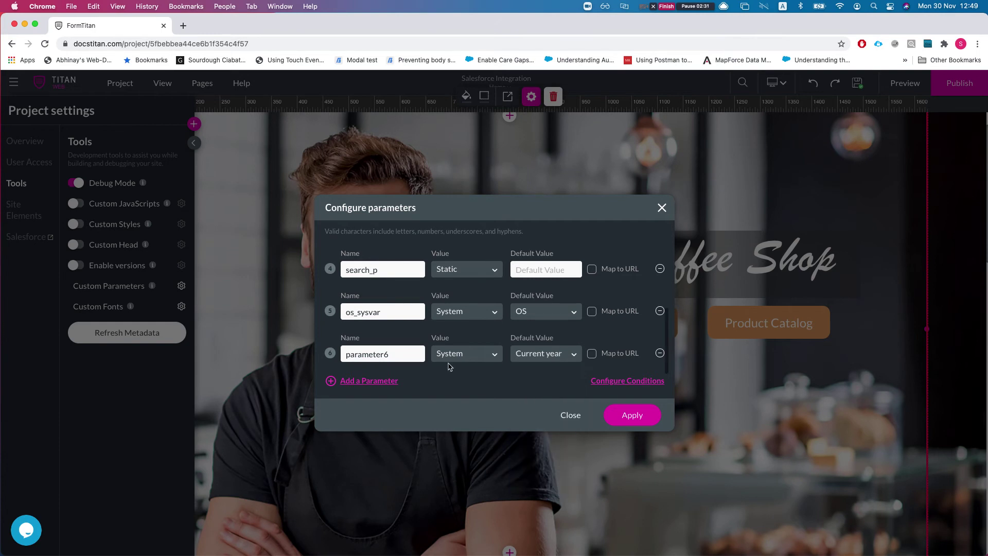
- Rename parameter6 to curryear_sysvar
double_click(367, 357)
text(os_sys)
text(va)
text(r_cuur)
key(BackSpace)
key(BackSpace)
text(rryear)
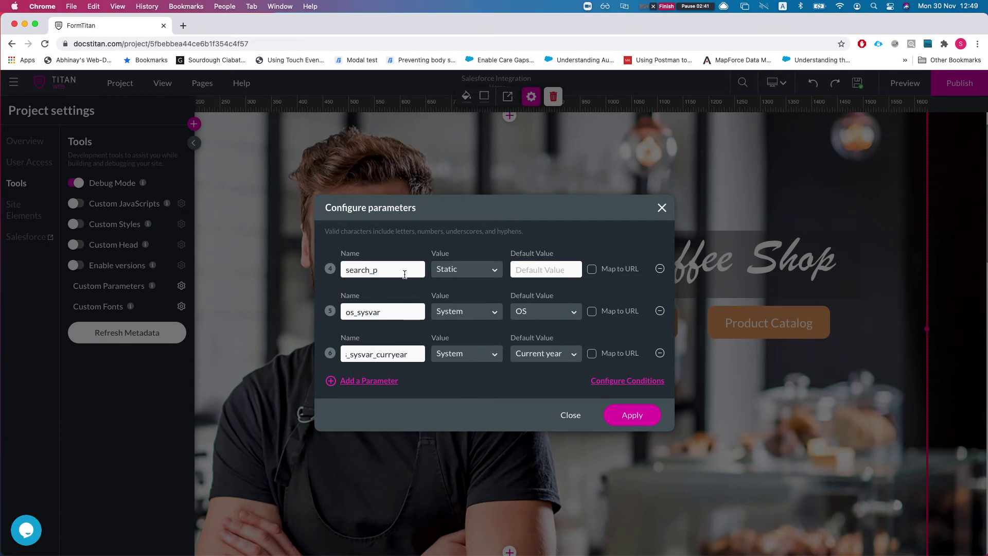
click(404, 313)
drag(417, 355, 342, 358)
click(357, 355)
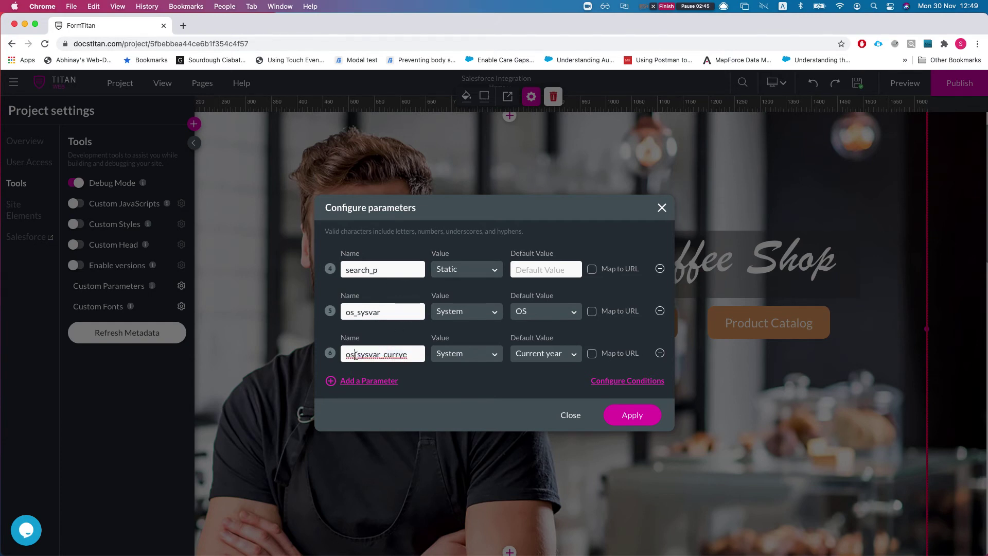
key(shift+Home)
key(BackSpace)
double_click(381, 355)
key(BackSpace)
text(c)
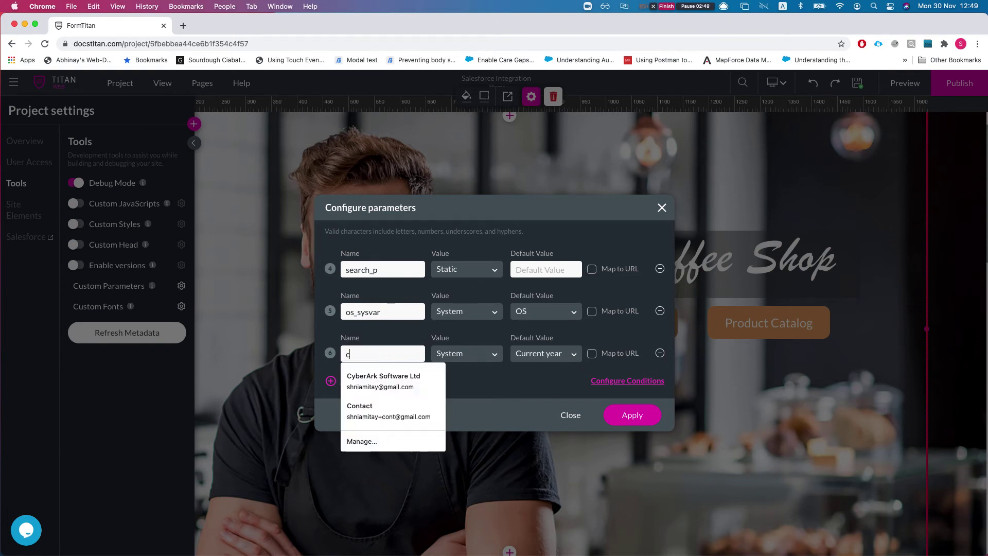
text(urryear)
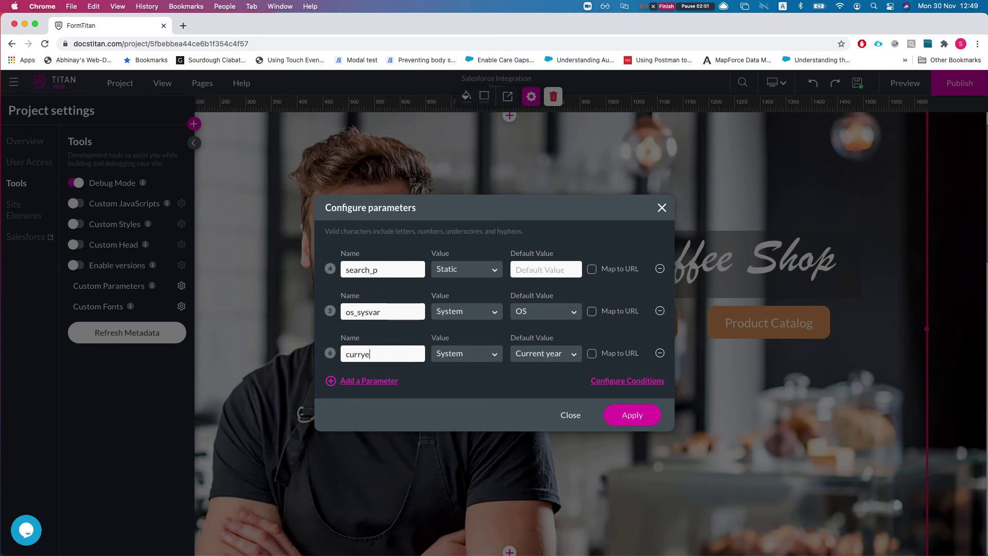
text(_sysvar)
- Apply the parameter configuration, publish, and launch the live site in a new tab
click(632, 414)
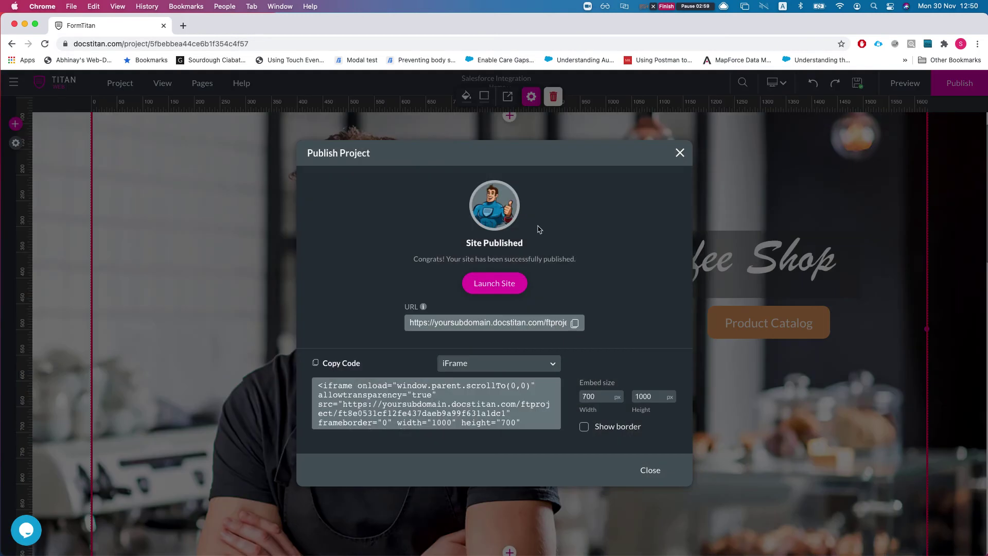
click(489, 285)
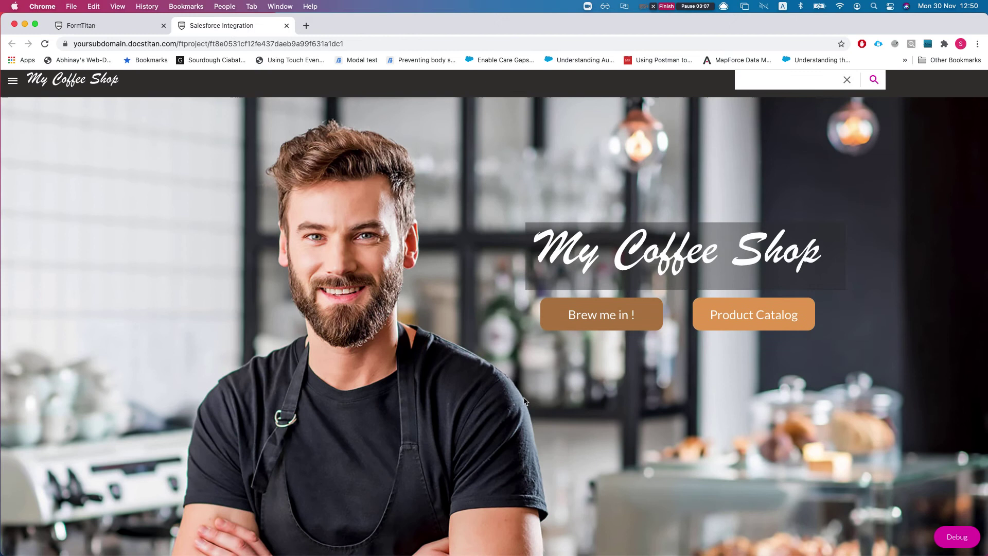
- Check Debug shows os_sysvar as Mac OS and curryear_sysvar as 2020, then return to the editor
click(957, 537)
scroll(526, 372, down, 1)
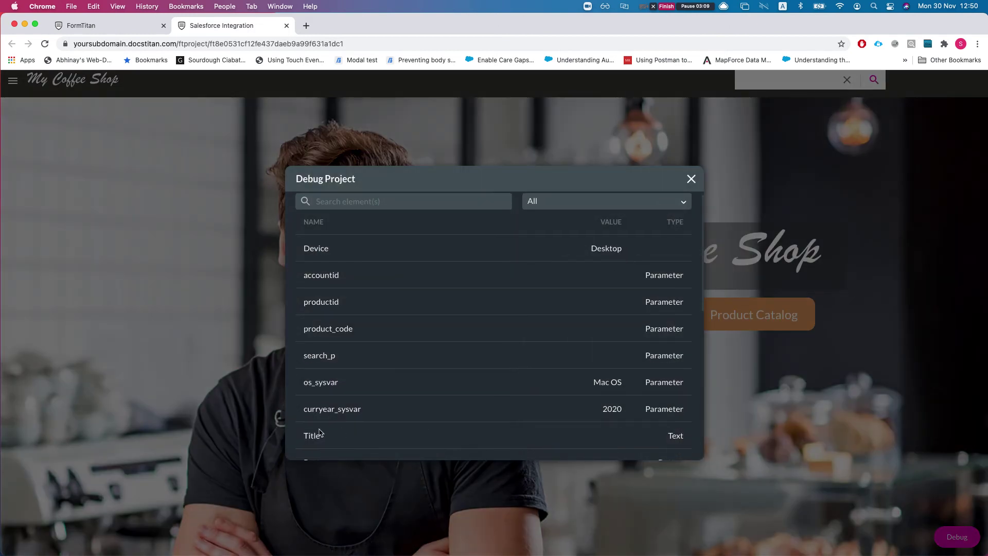
drag(307, 409, 353, 409)
drag(301, 385, 338, 383)
double_click(616, 382)
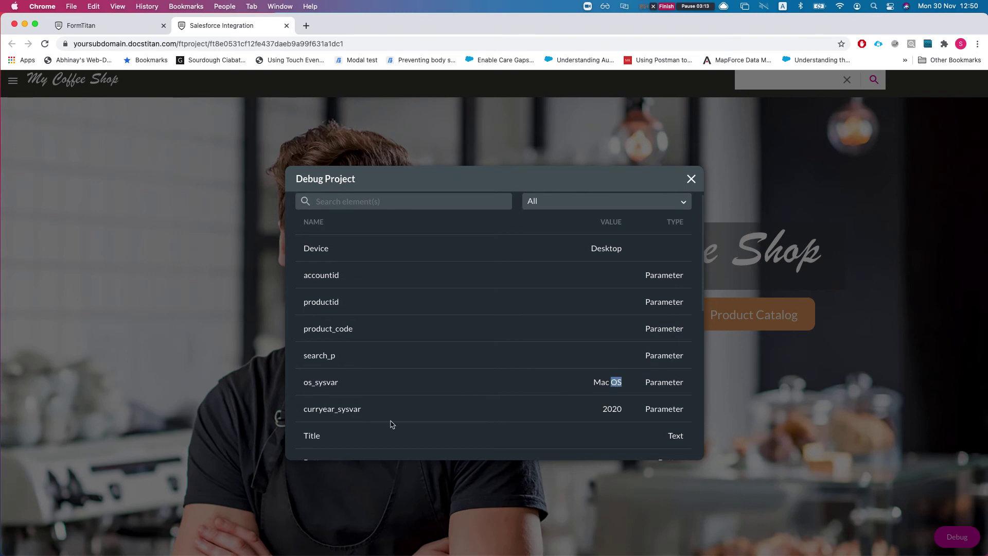
double_click(304, 412)
double_click(608, 409)
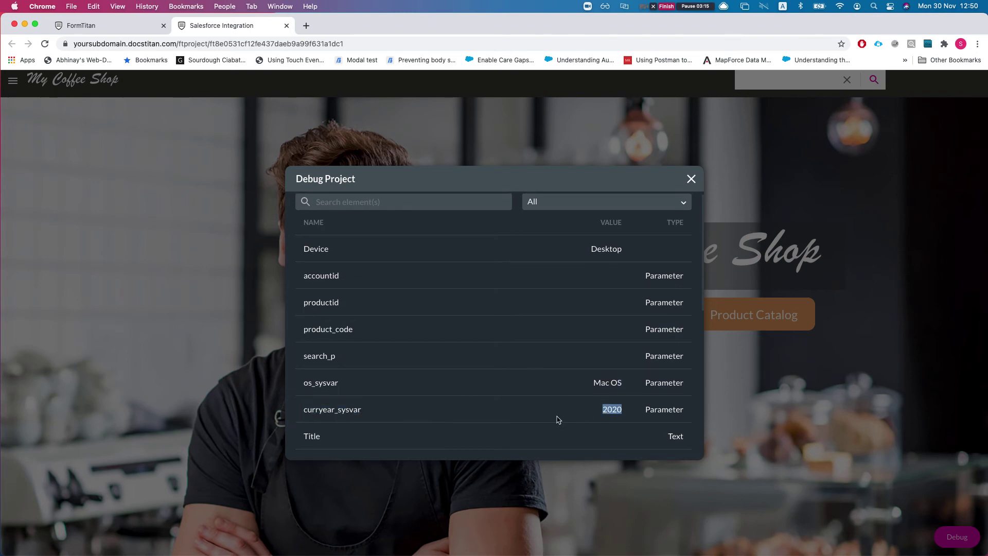
click(691, 179)
click(96, 26)
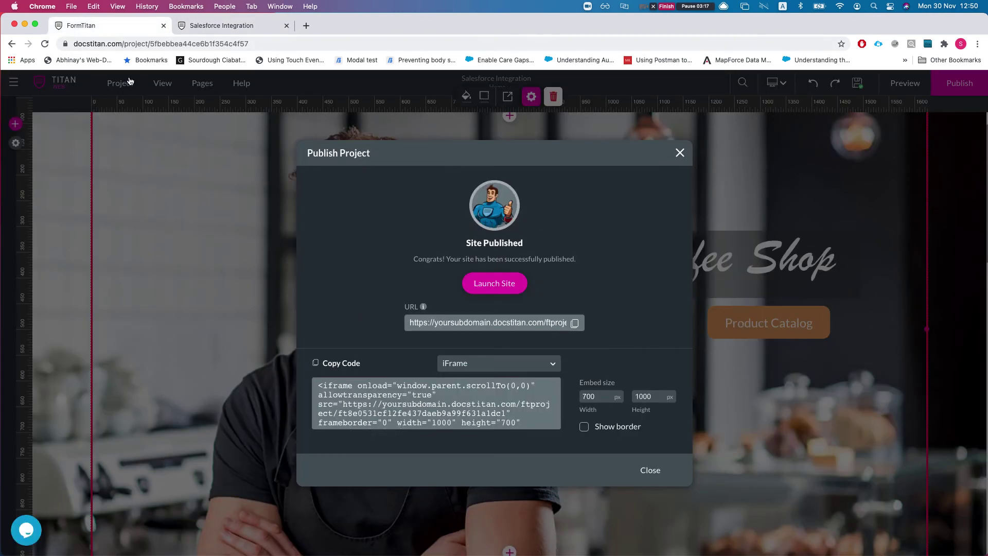
- Open the Conditions step of the #1 Product Salesforce integration
click(680, 153)
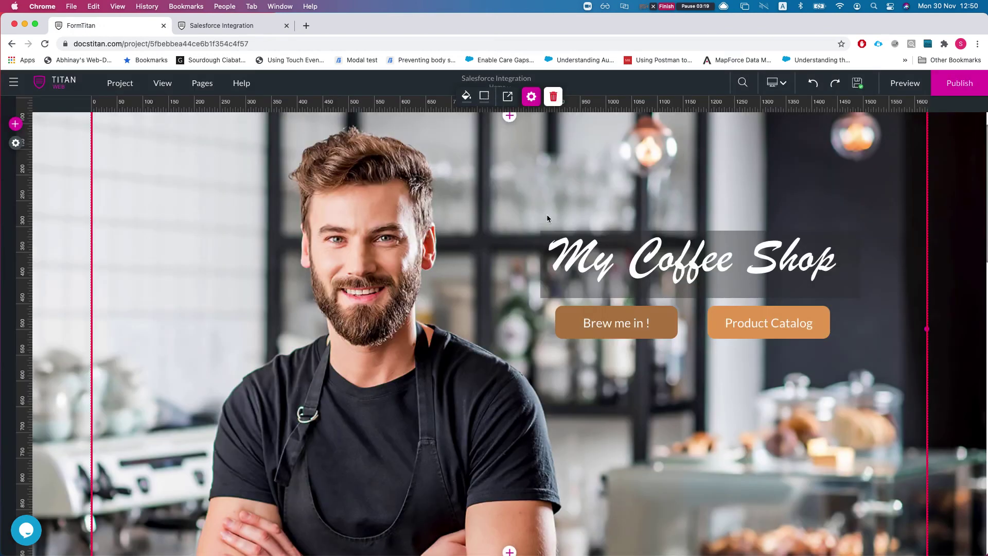
click(15, 144)
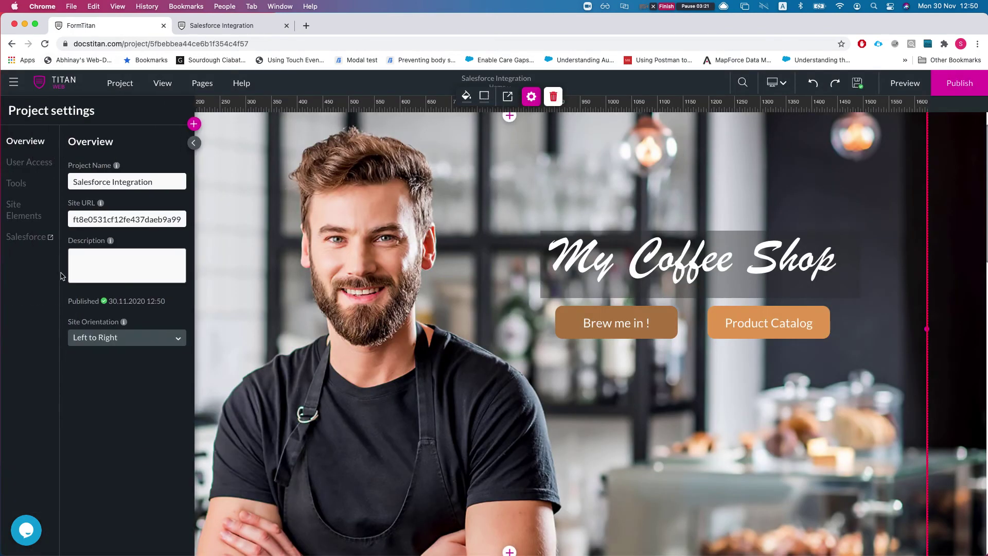
click(25, 238)
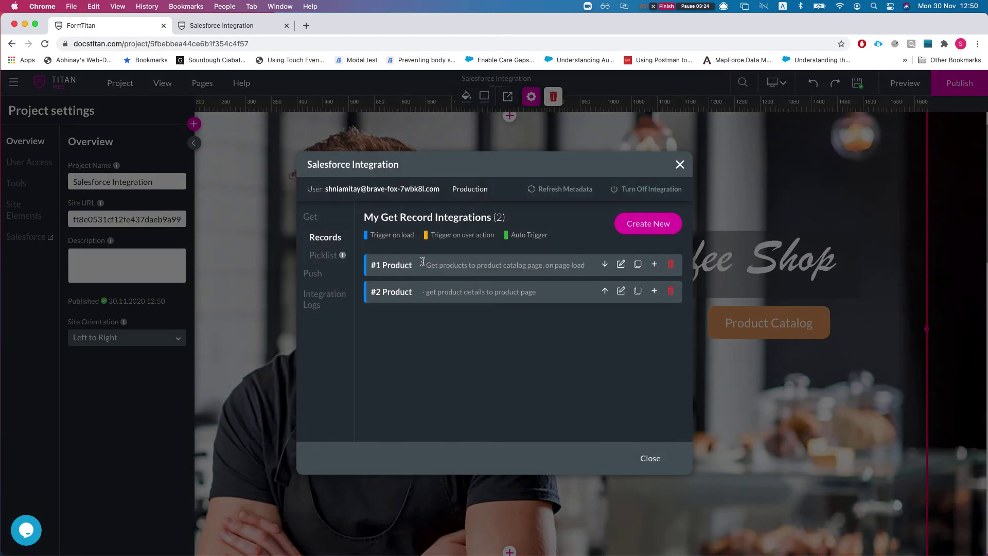
click(621, 264)
click(269, 204)
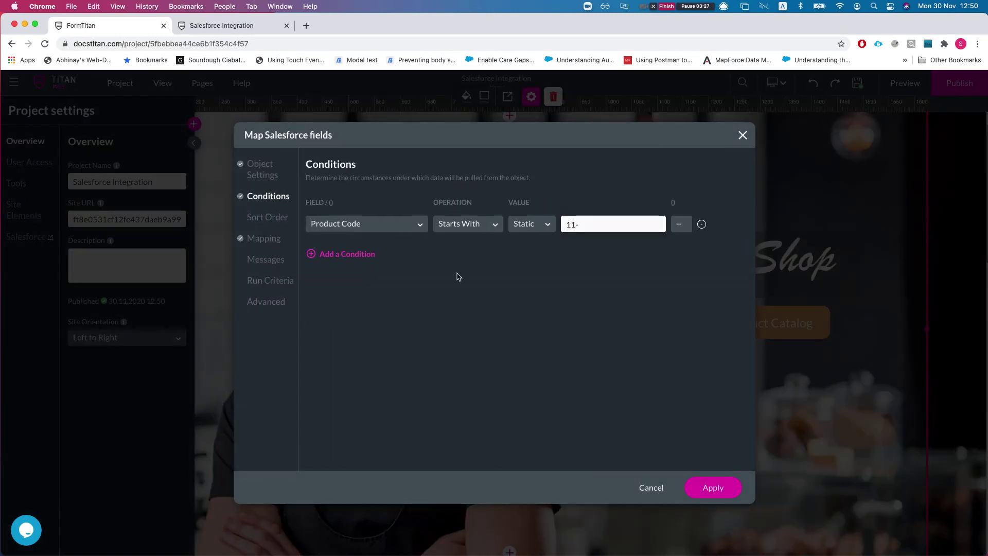
- Add a test condition: Product Code equals the os_sysvar parameter
click(314, 248)
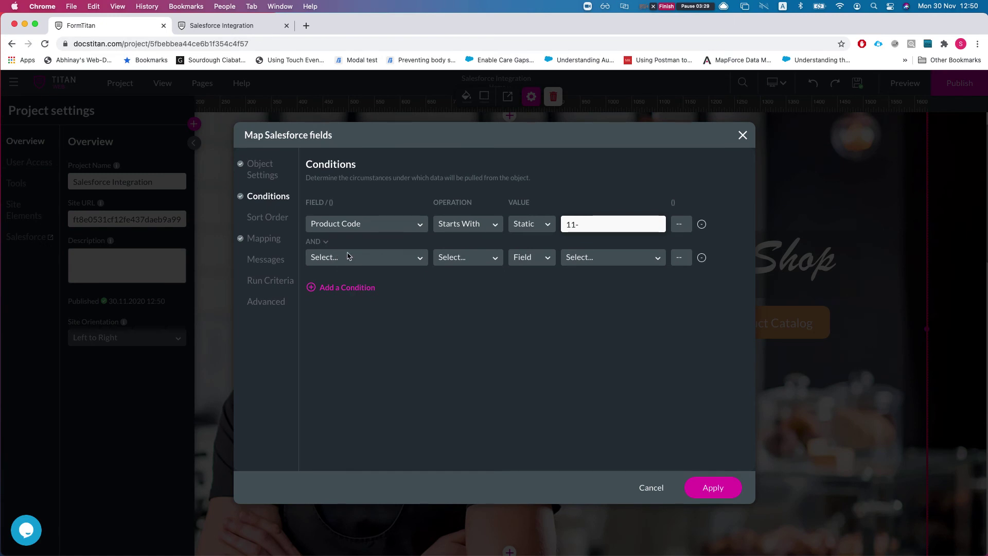
click(355, 257)
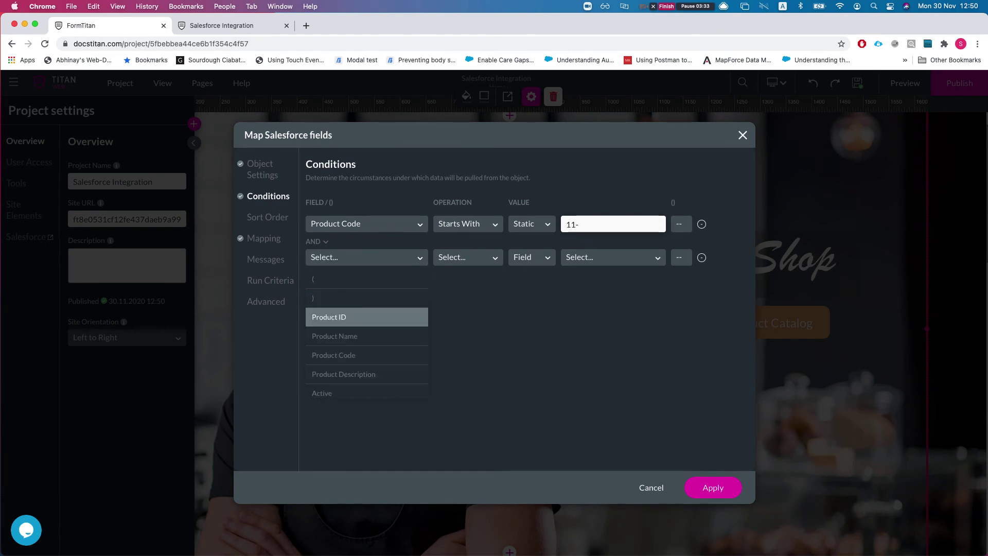
text(g)
key(BackSpace)
key(Down)
key(Down)
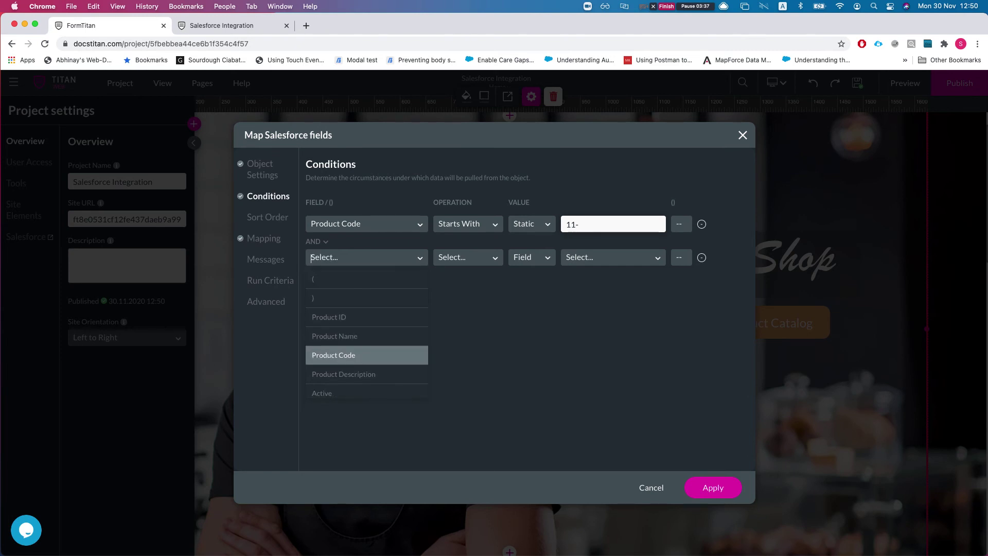
key(Return)
click(462, 257)
click(453, 293)
click(579, 260)
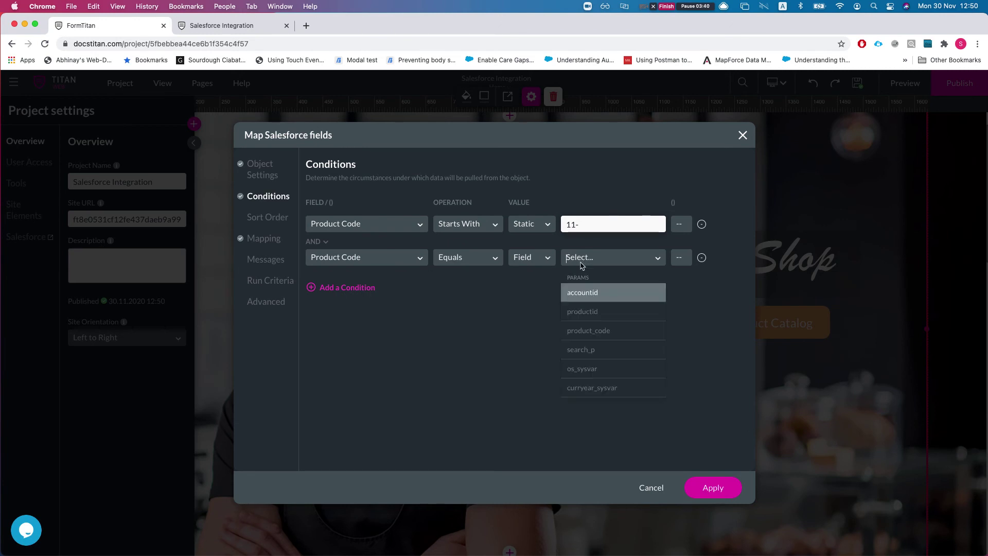
click(595, 369)
- Change the test condition's field to Created Date, then remove it and go back
click(355, 259)
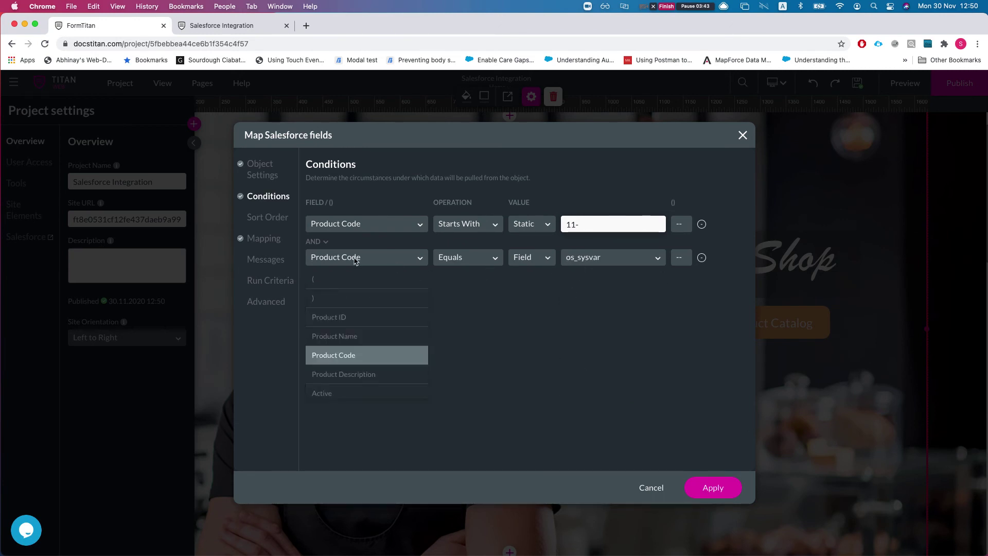
click(356, 260)
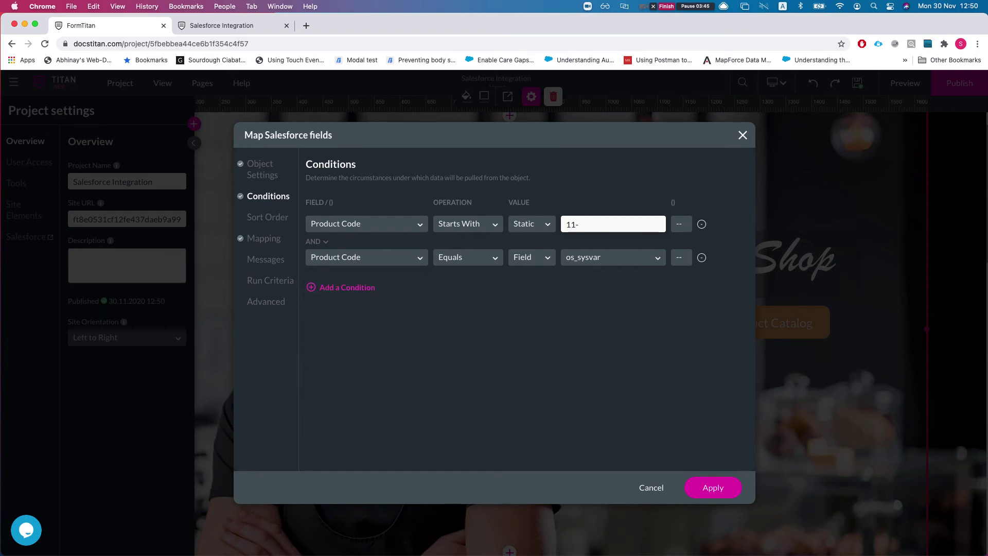
click(355, 260)
text(create)
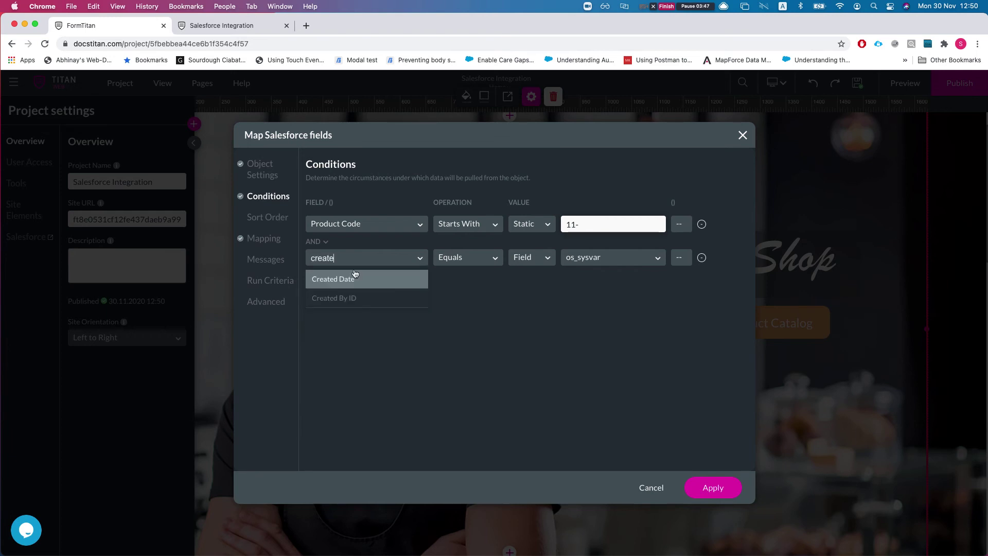
click(353, 280)
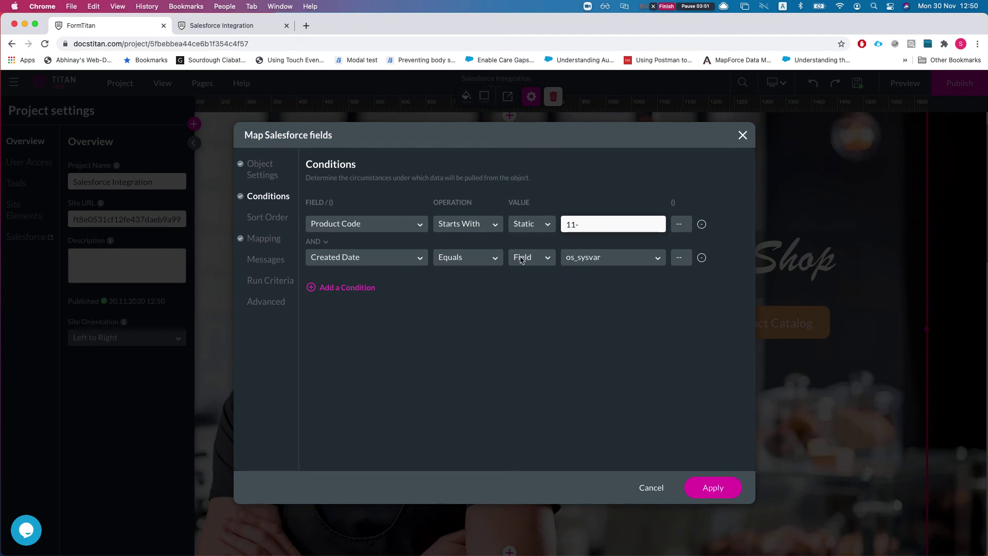
click(701, 258)
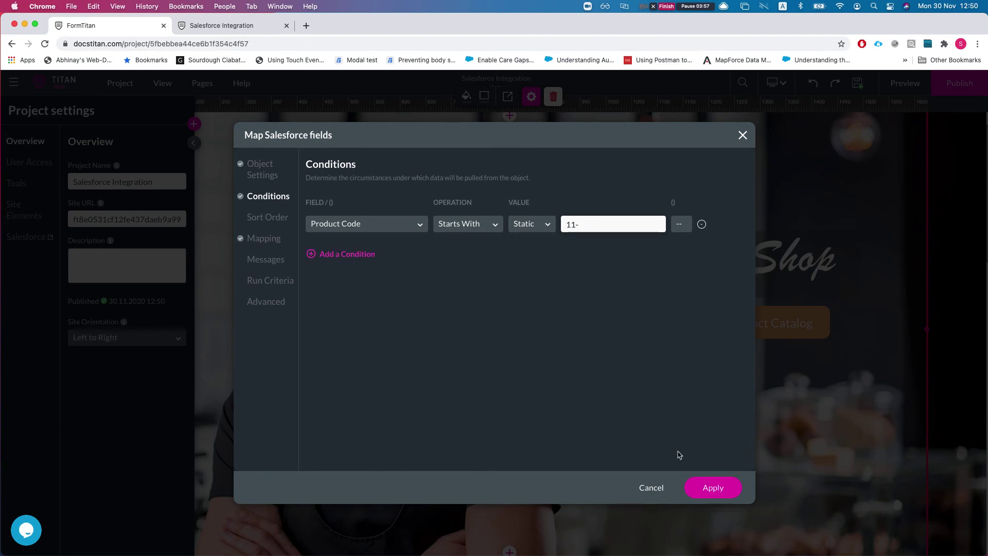
click(650, 495)
- Close the integration window, review custom parameters accountid, productid and product_code, then switch to the live site
click(651, 459)
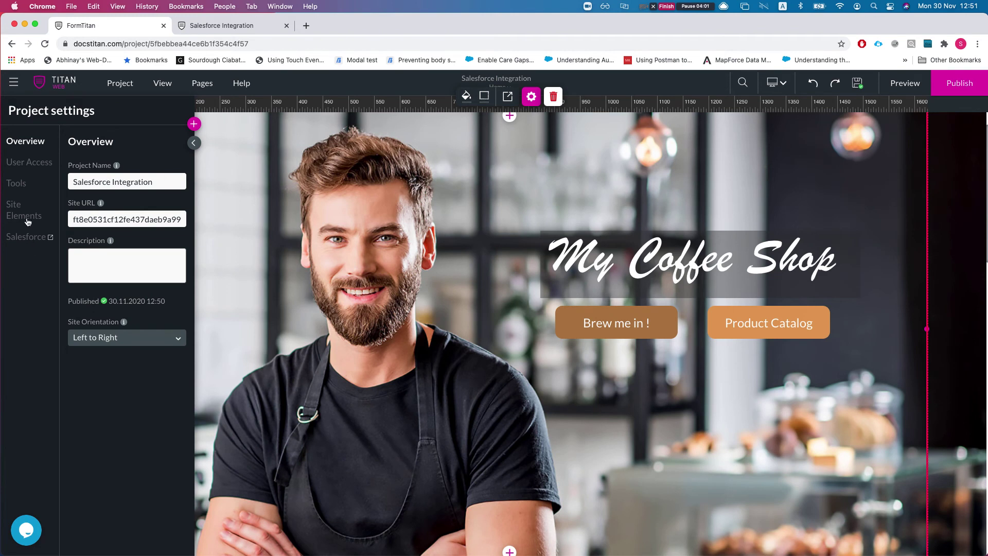
click(22, 191)
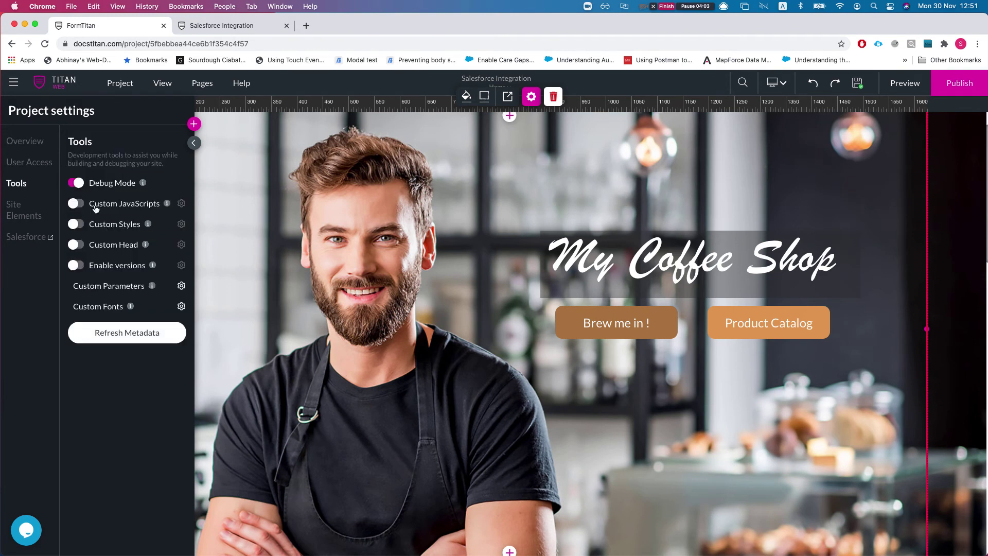
click(181, 286)
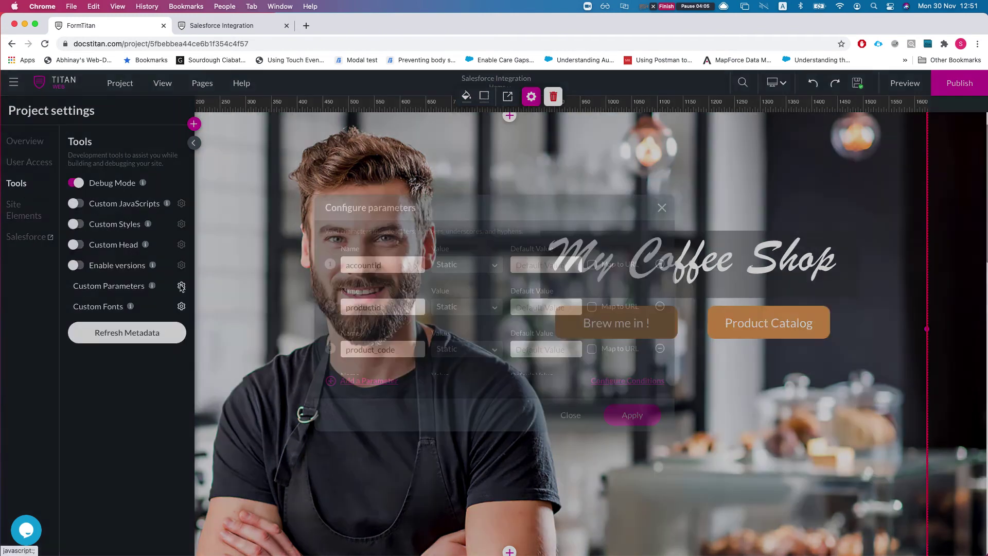
double_click(383, 272)
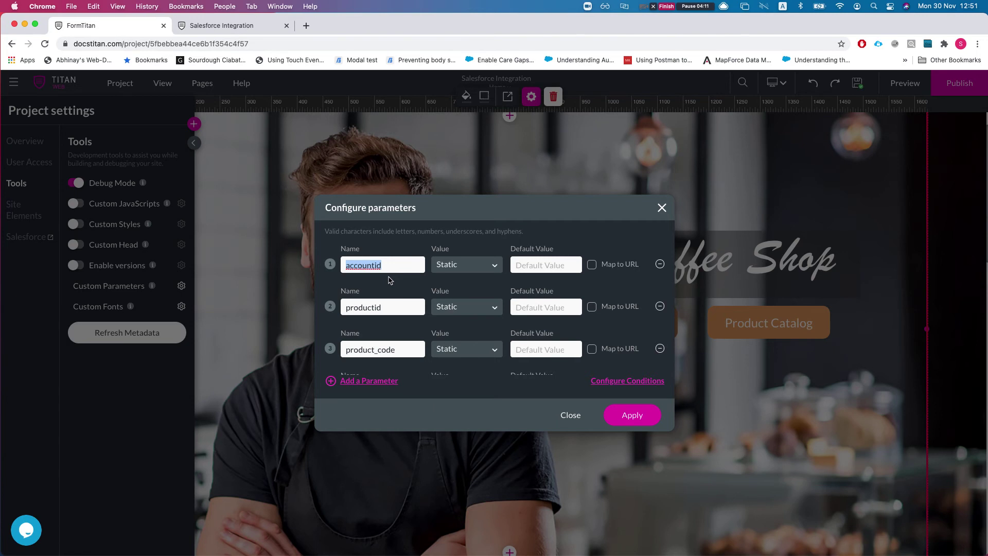
click(248, 28)
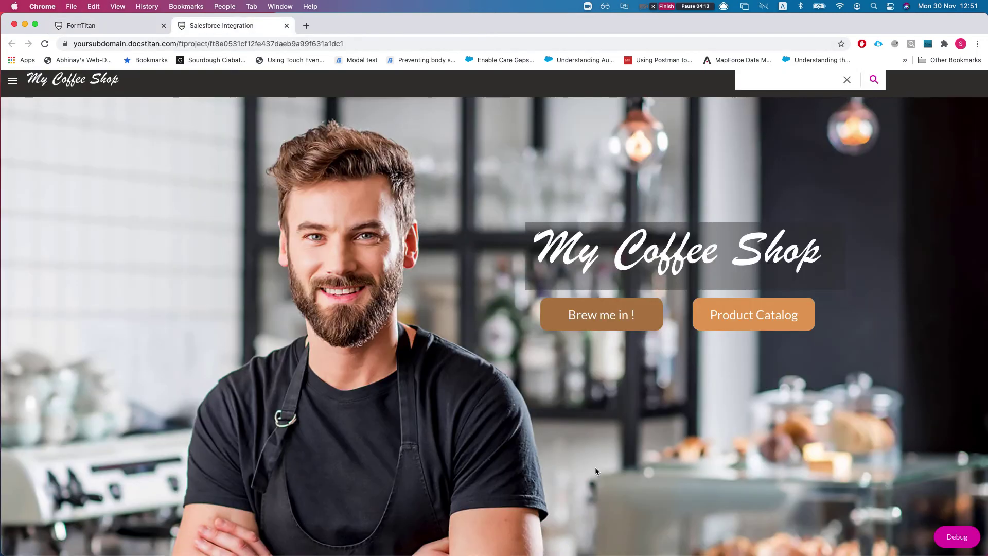
- Copy the accountid name from Debug and reload the site with ?accountid=asdasdasd
click(955, 538)
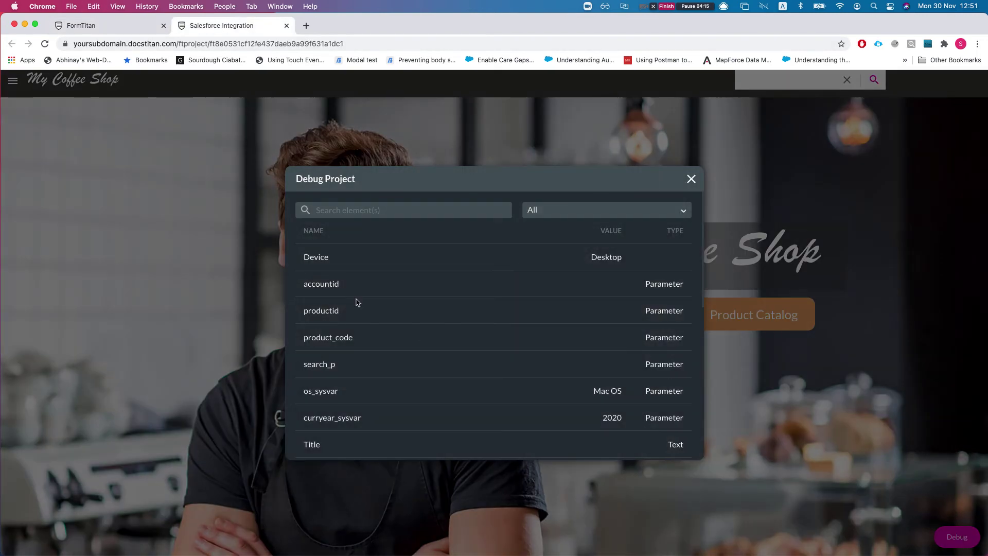
drag(316, 285, 335, 284)
double_click(331, 284)
key(super+c)
click(372, 44)
click(371, 43)
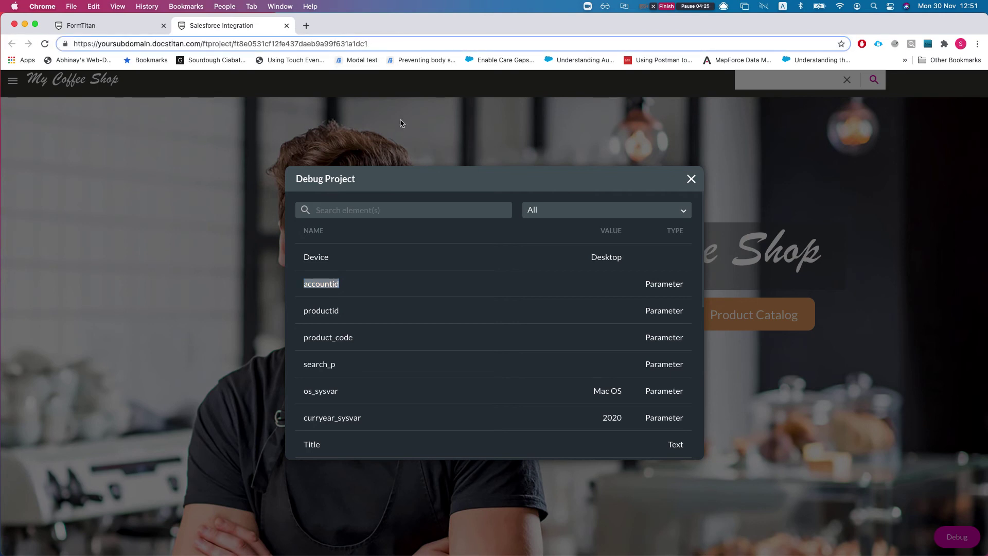
text(?)
key(super+v)
text(=asdasdasd)
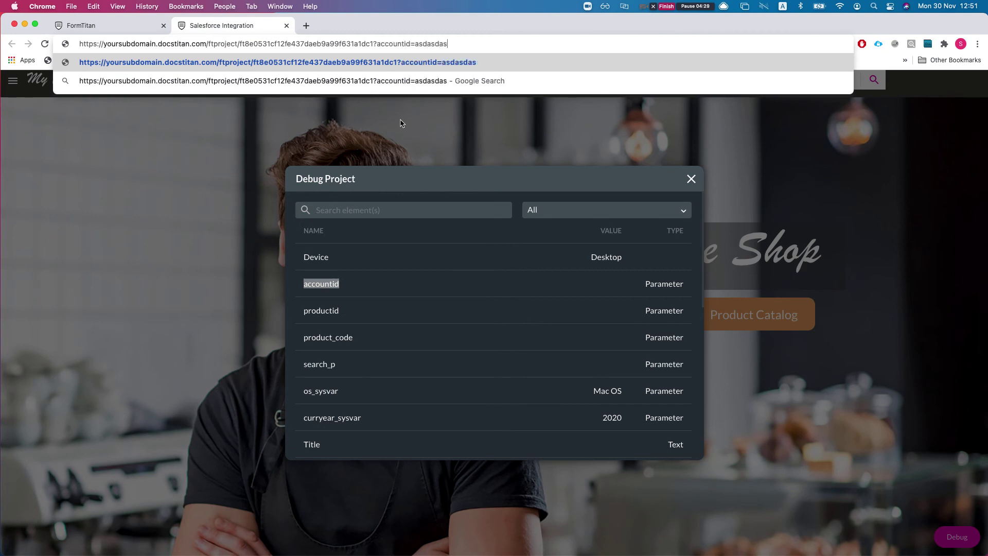
key(Return)
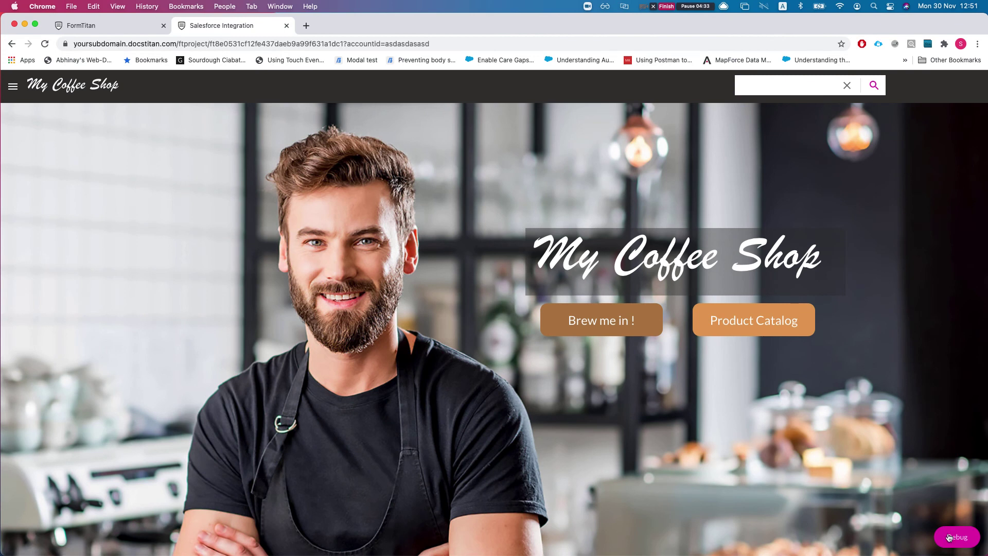
- Confirm Debug shows accountid as asdasdasd, then return to the editor tab
click(951, 537)
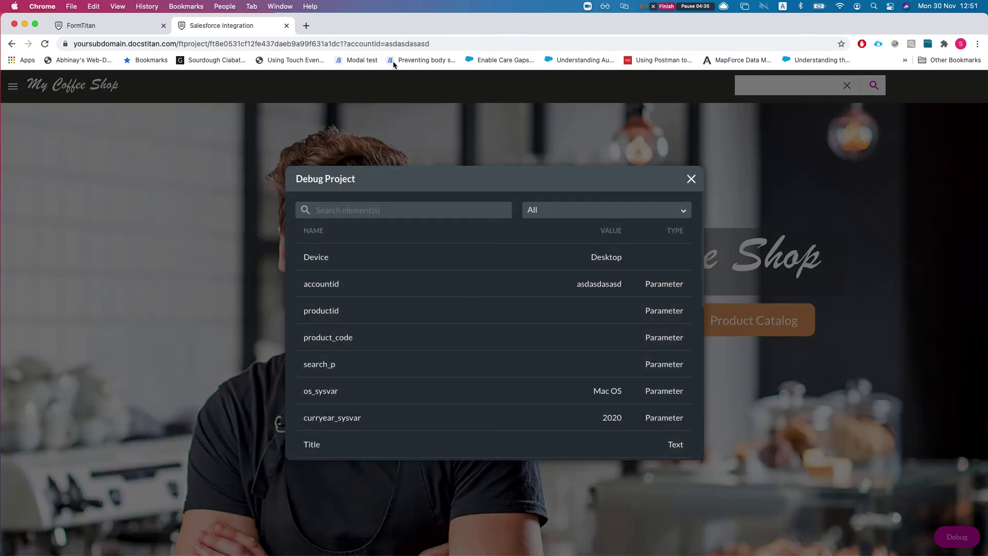
double_click(431, 44)
double_click(599, 283)
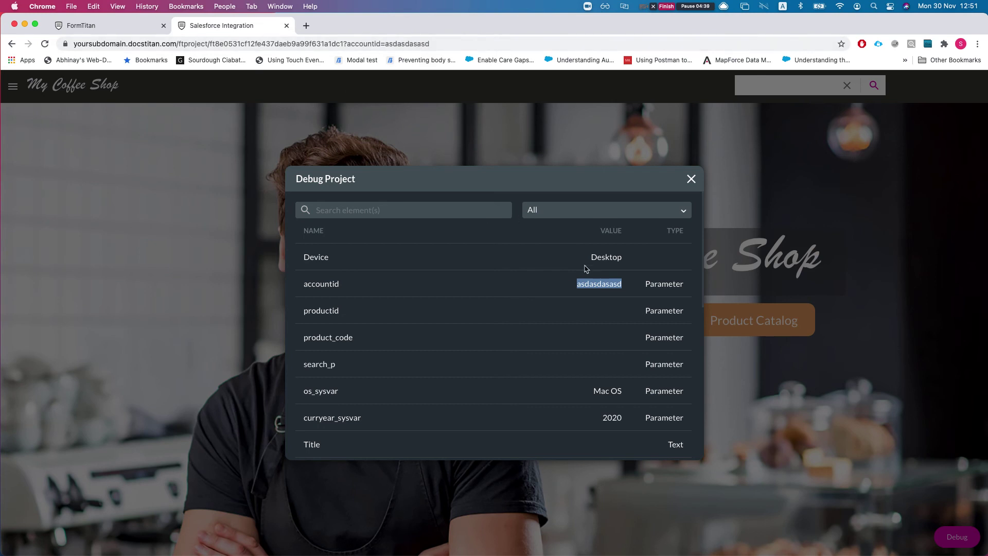
click(690, 179)
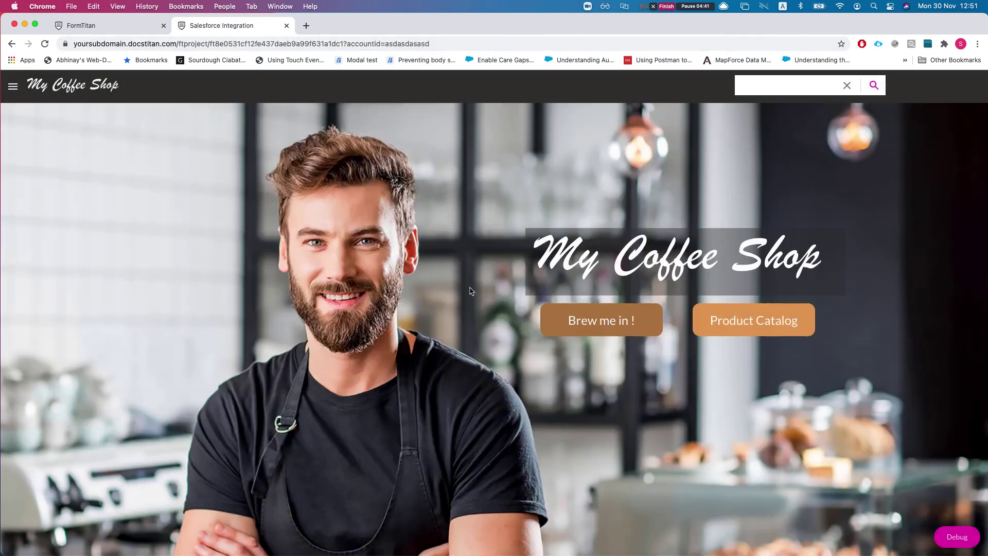
click(356, 46)
click(365, 44)
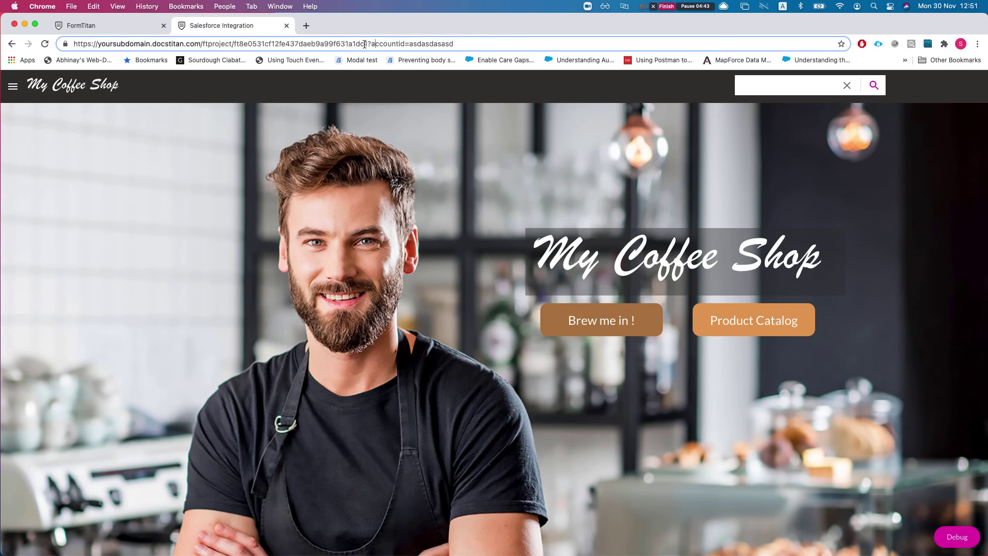
drag(370, 44, 492, 44)
click(397, 44)
double_click(438, 44)
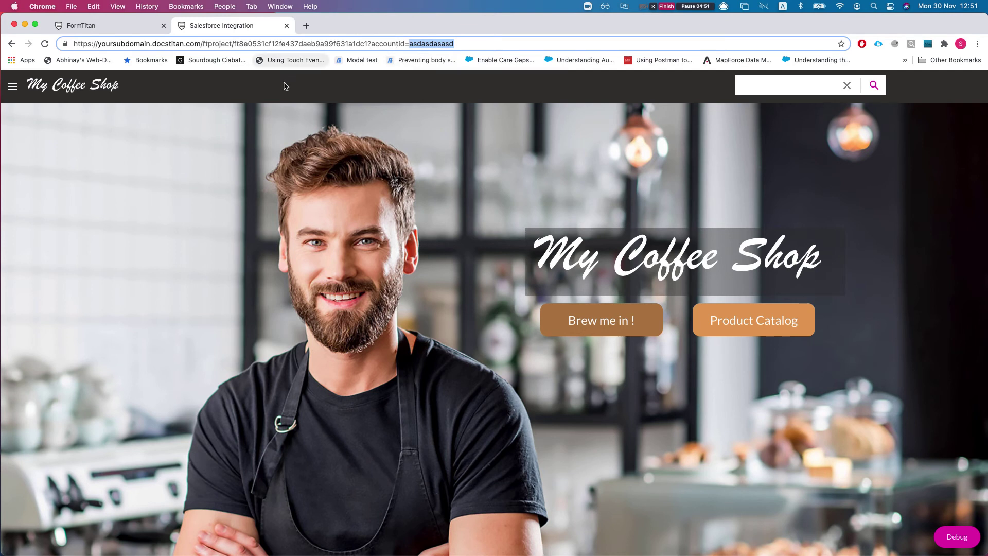
click(140, 30)
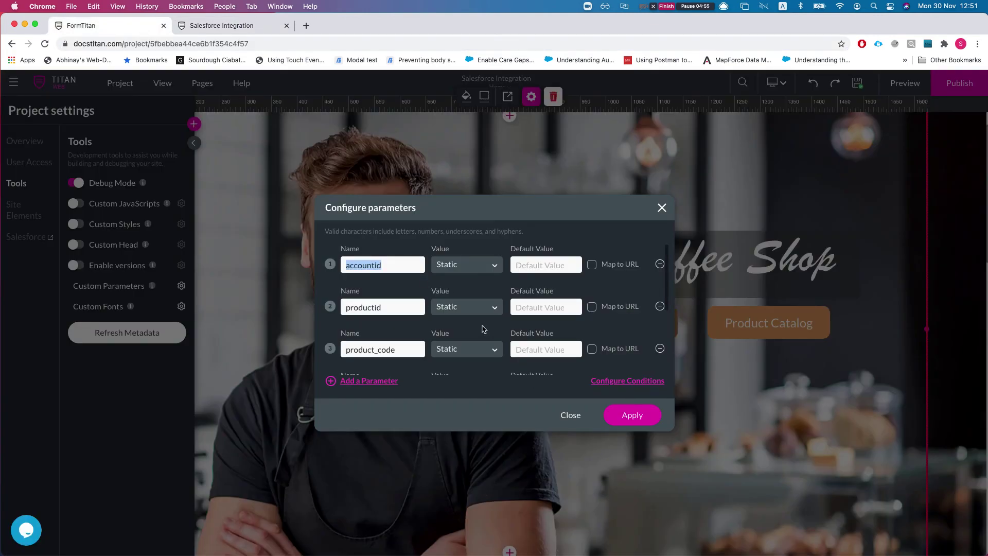
- Close the Configure parameters dialog and switch the editor to the Product Catalog page
scroll(496, 338, down, 5)
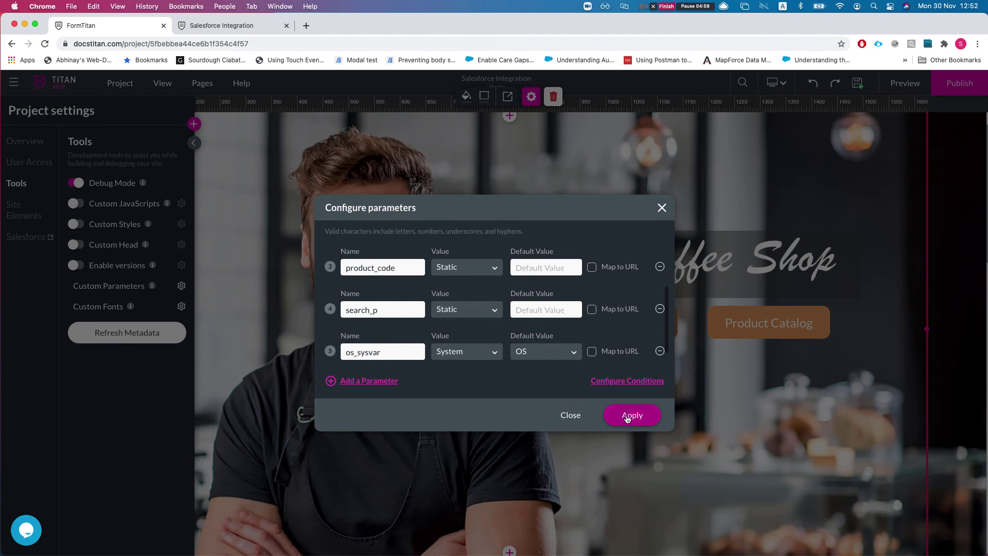
click(593, 354)
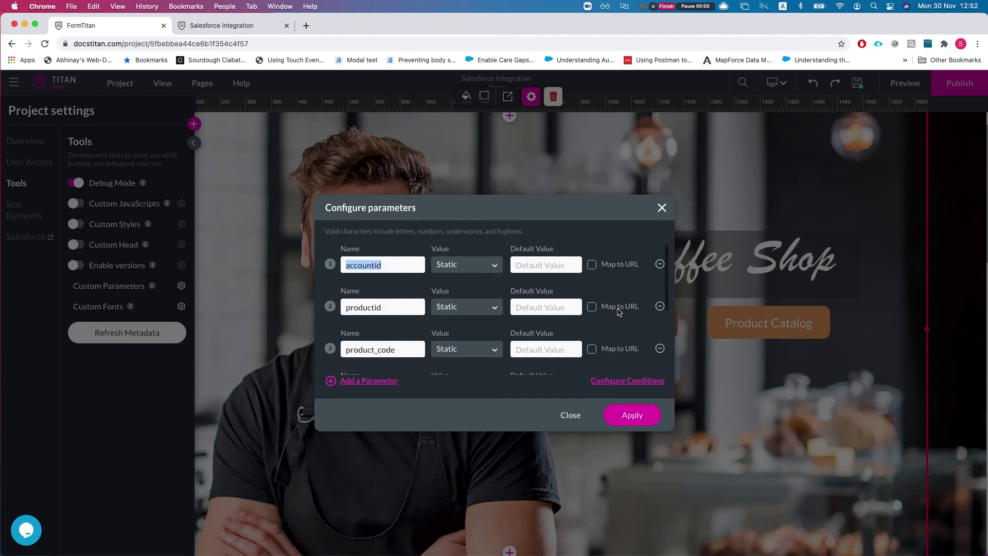
click(662, 208)
scroll(523, 198, up, 1)
click(516, 88)
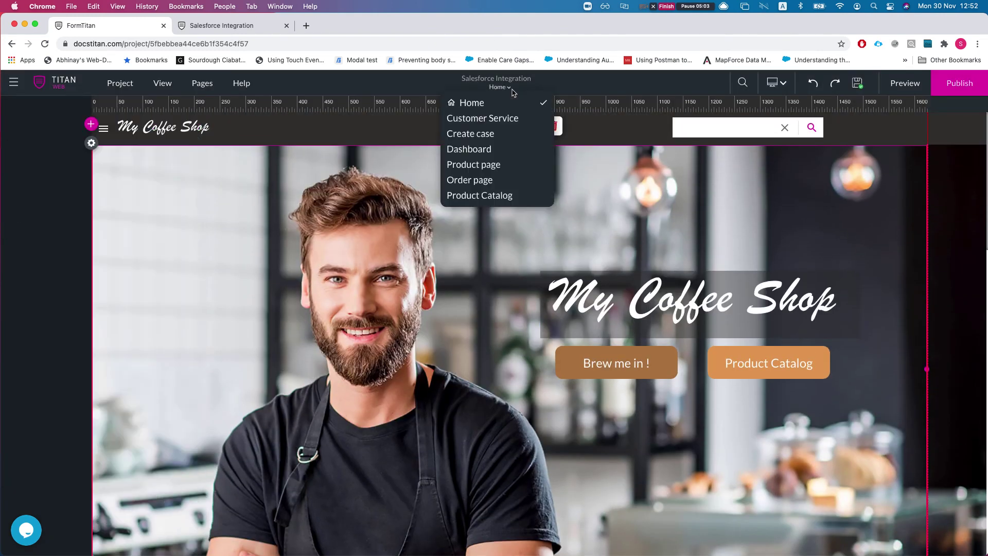
click(491, 197)
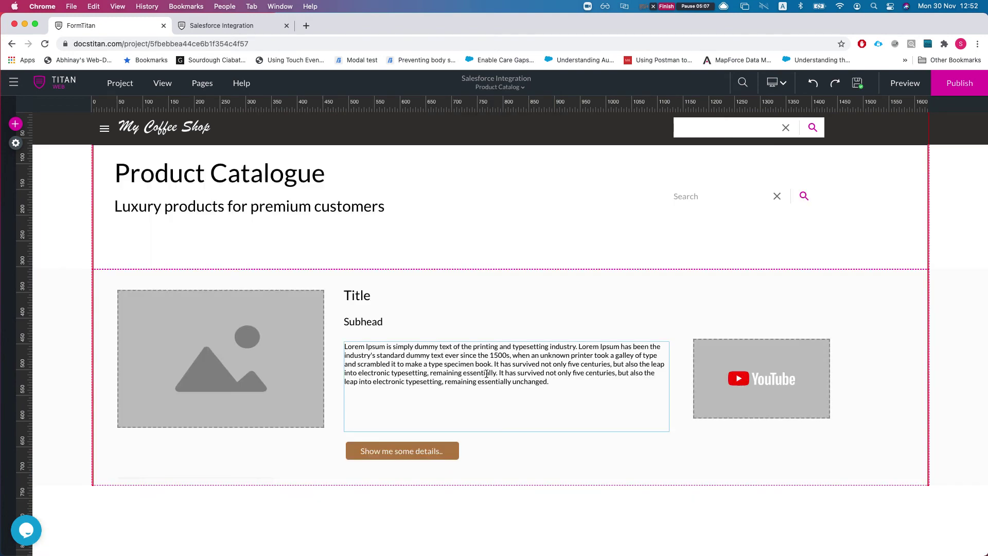
- Review the #1 Product integration's Product Code condition and mapped fields, then close both dialogs
click(15, 143)
click(23, 237)
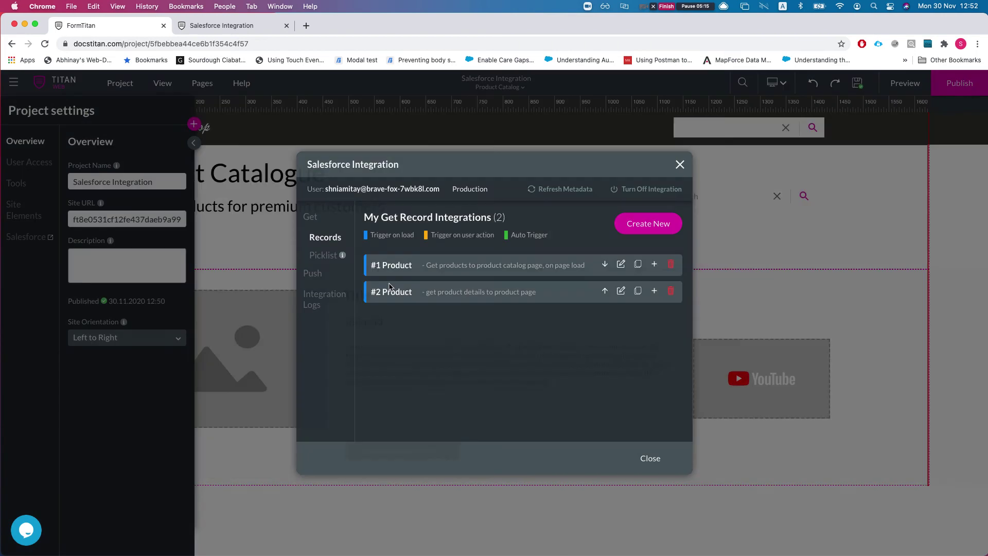
click(621, 264)
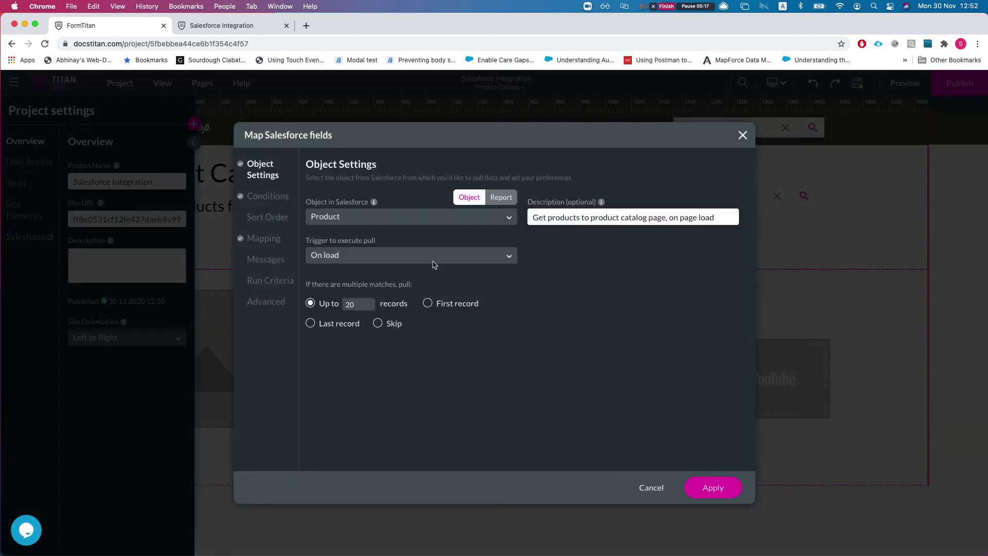
click(260, 198)
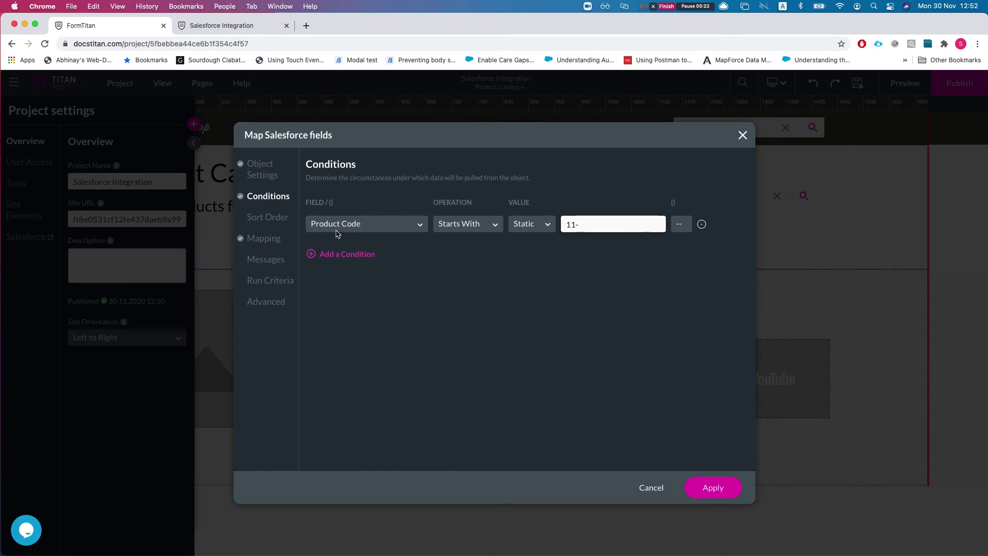
click(268, 172)
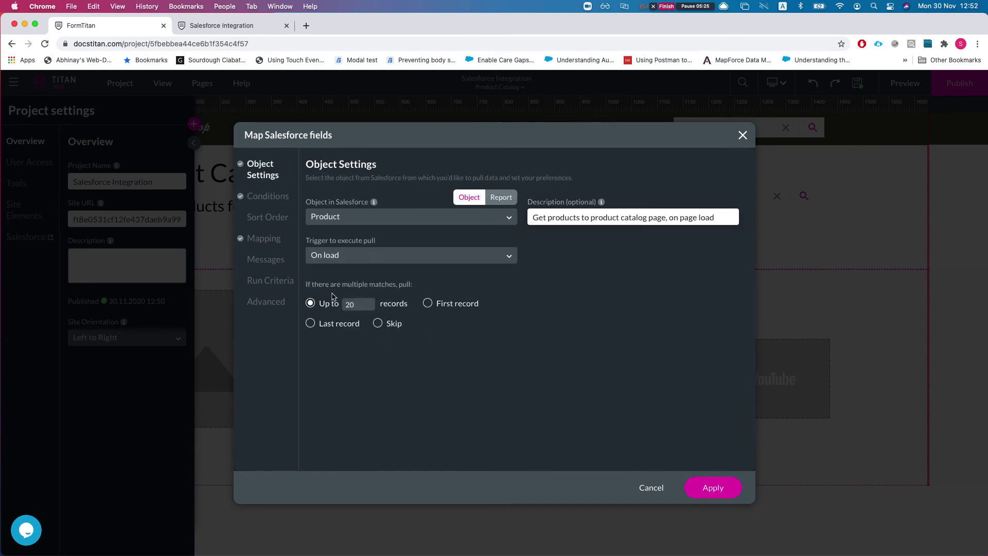
click(264, 239)
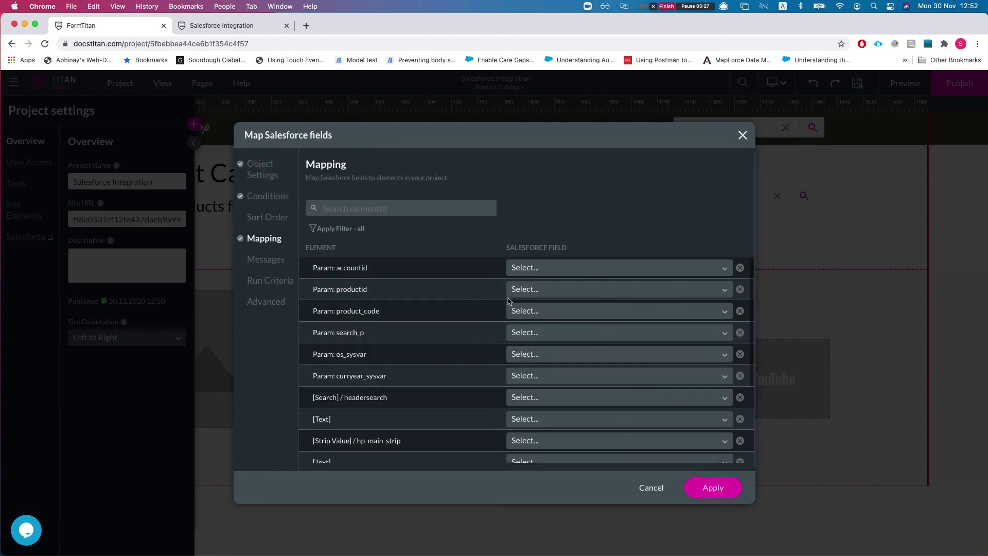
click(350, 229)
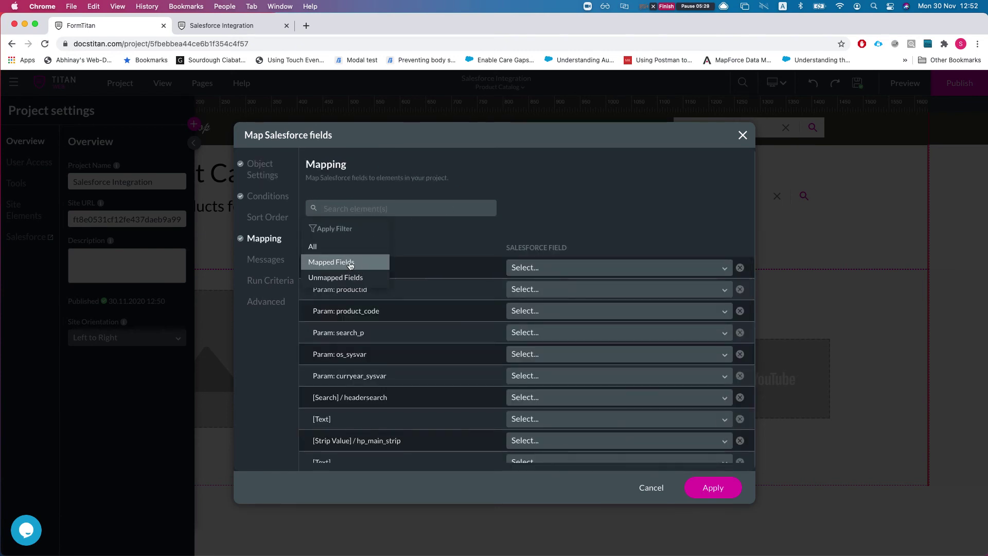
click(359, 268)
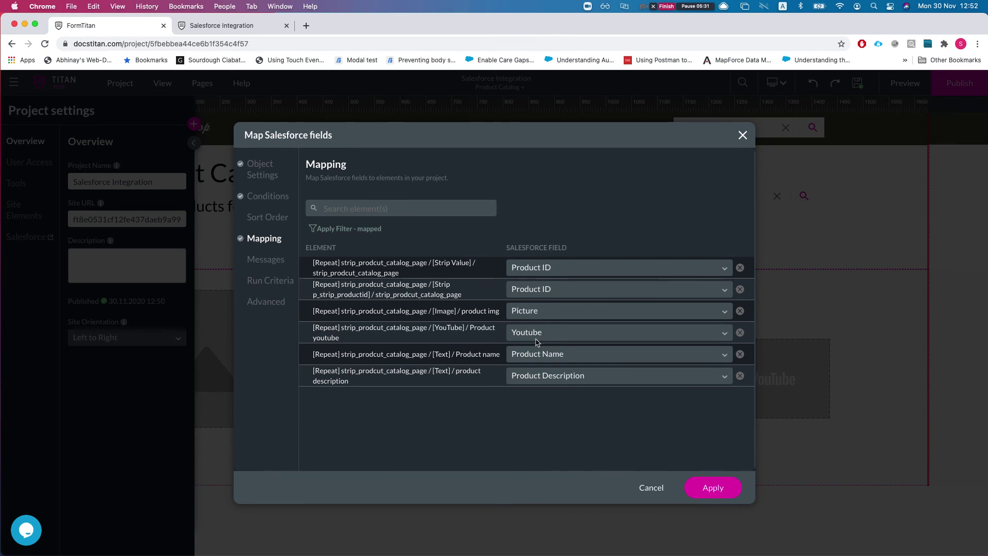
click(742, 136)
click(680, 164)
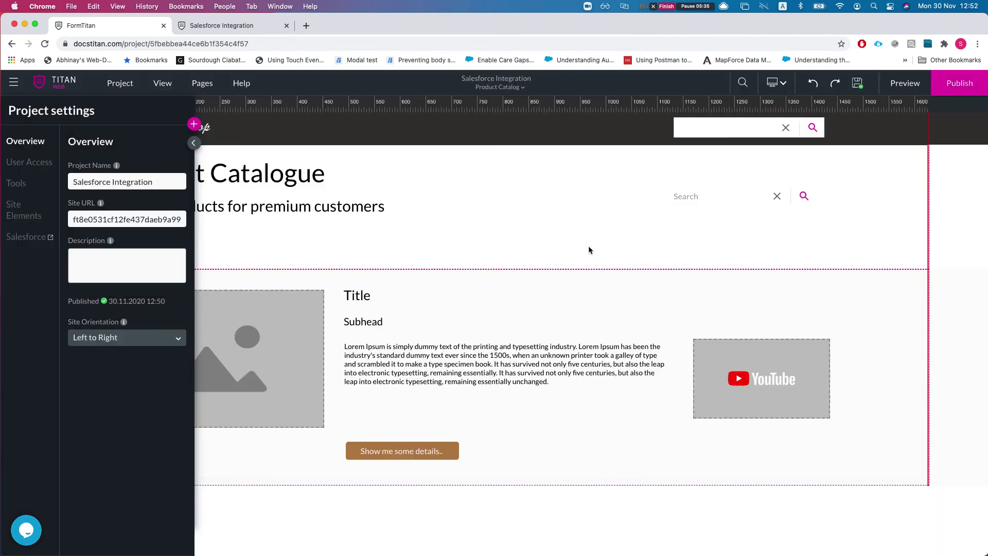
- Make the Show me some details.. button go to the Product page, passing the product's ID as productid
click(438, 453)
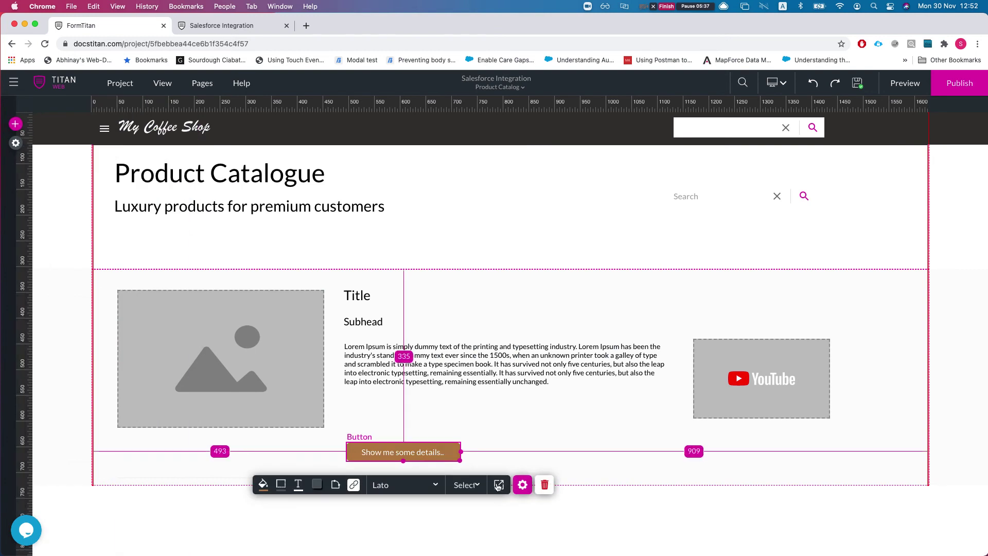
click(523, 485)
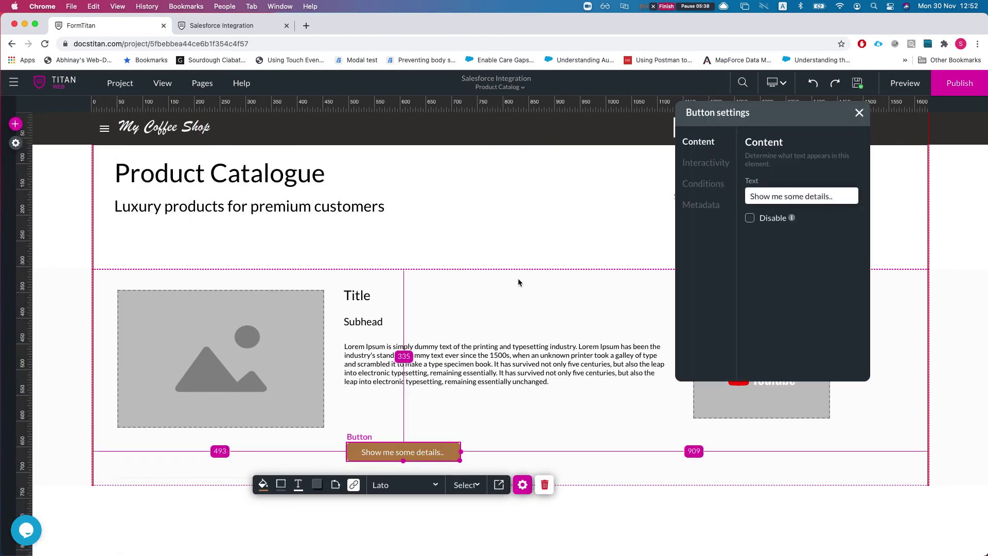
click(724, 167)
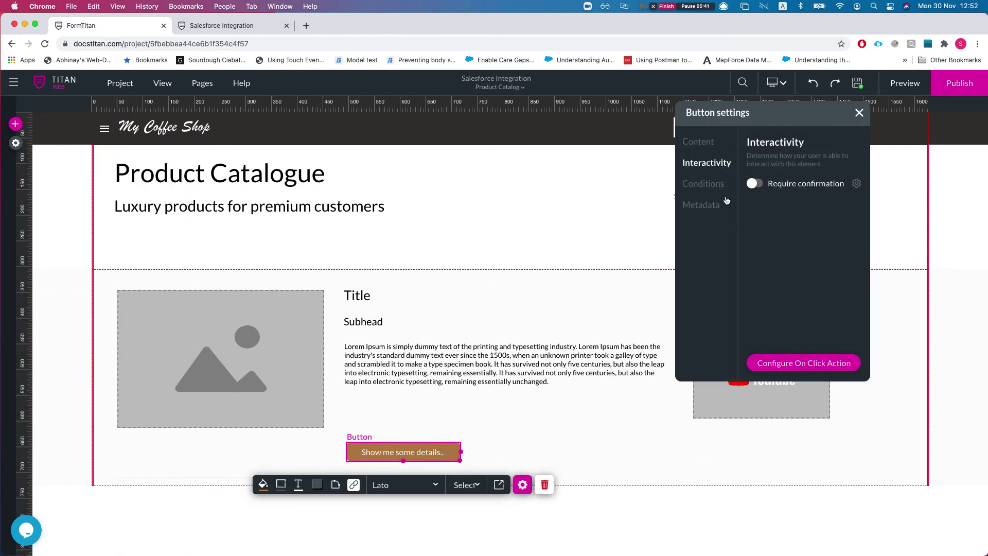
click(794, 365)
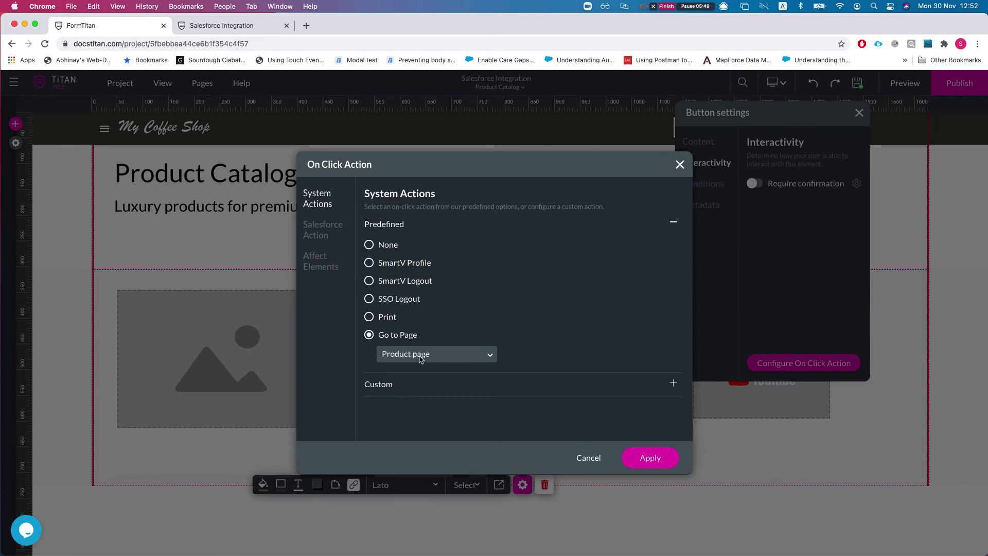
click(331, 231)
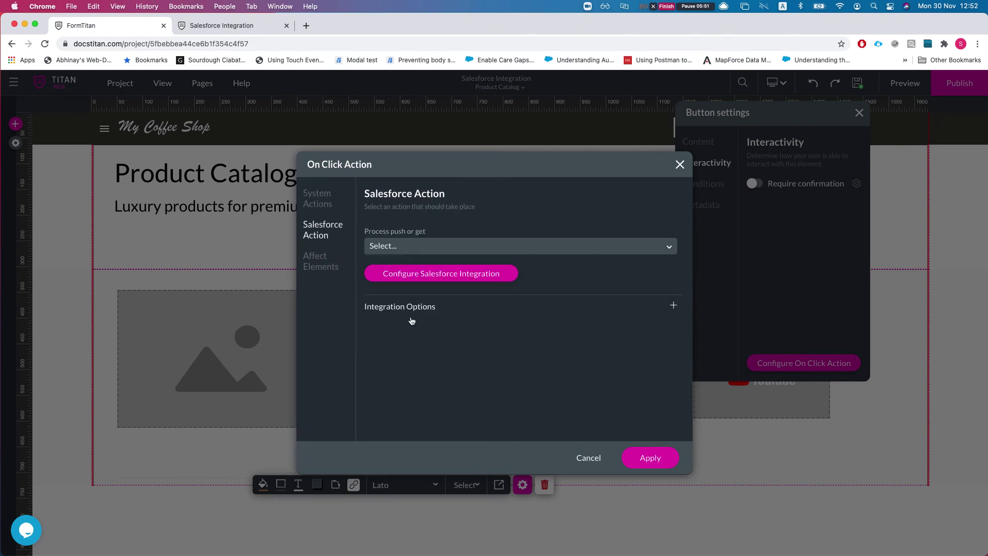
click(308, 258)
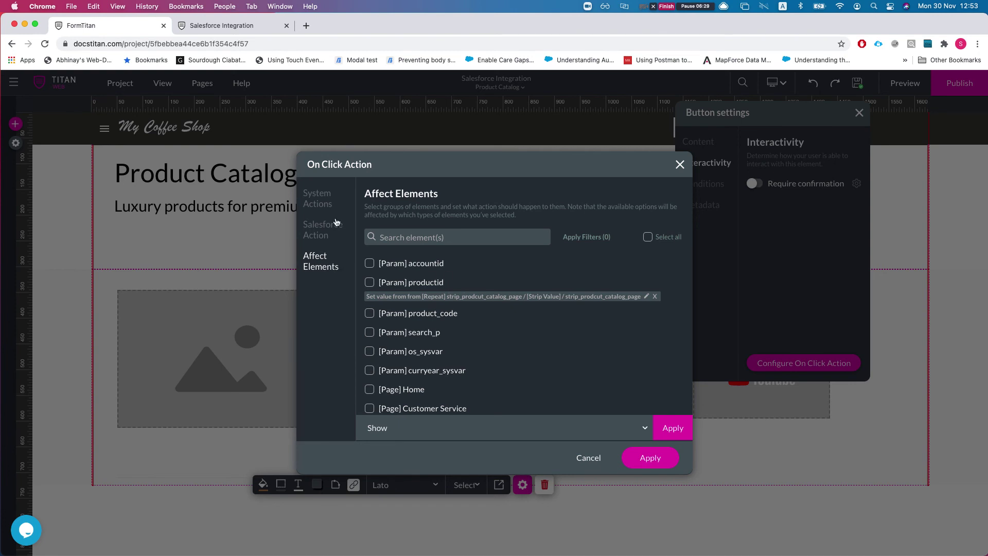
click(327, 205)
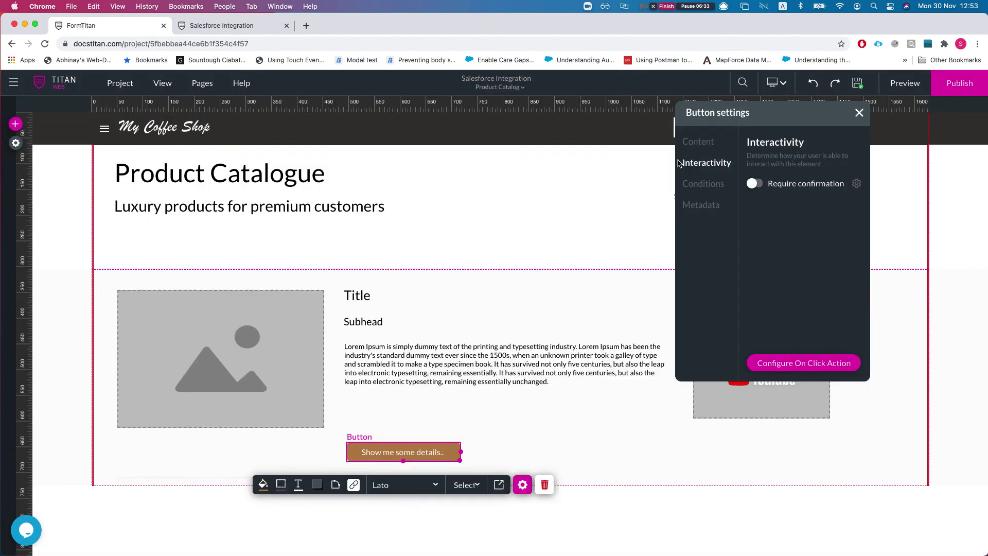
click(679, 164)
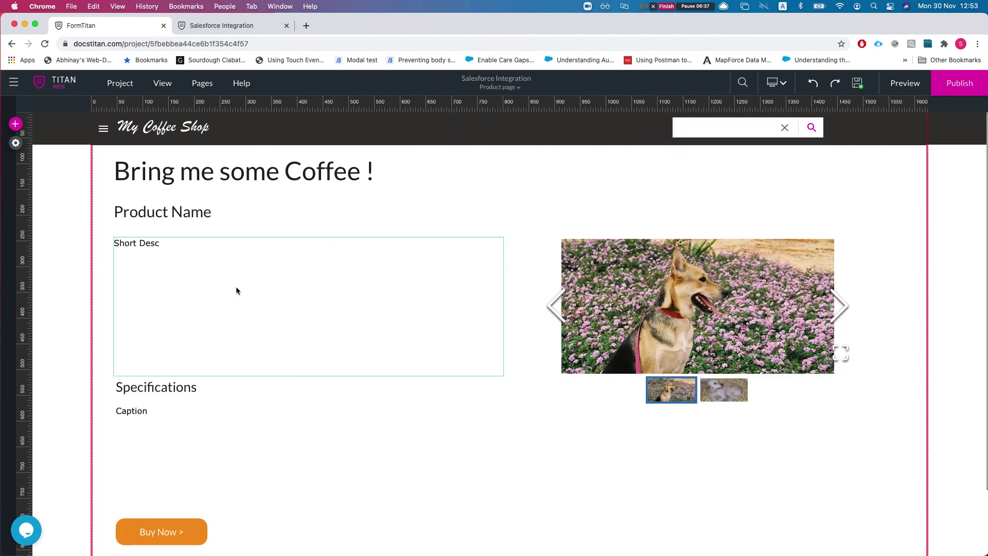
- Open the Short Desc text's settings to view its Salesforce data source
scroll(307, 286, down, 1)
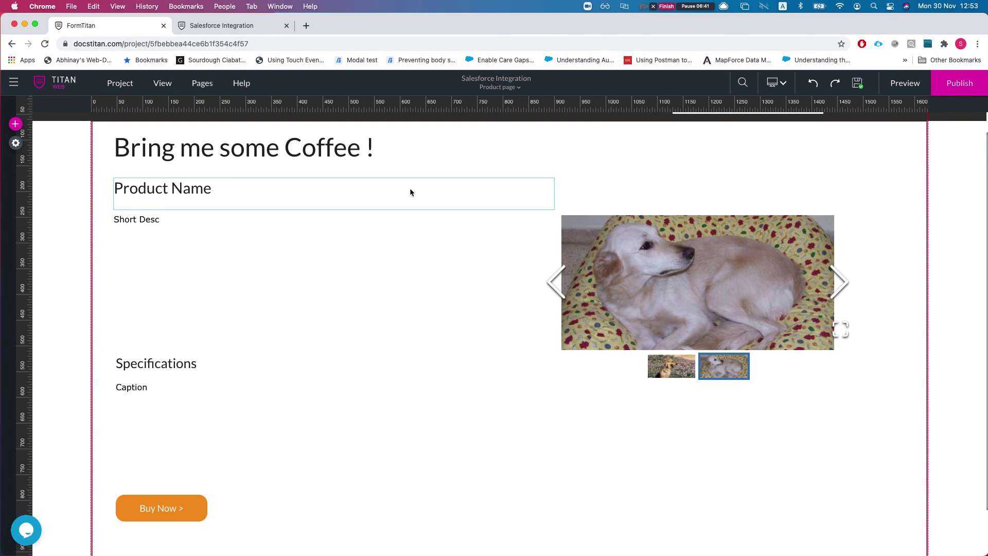
click(510, 457)
click(307, 245)
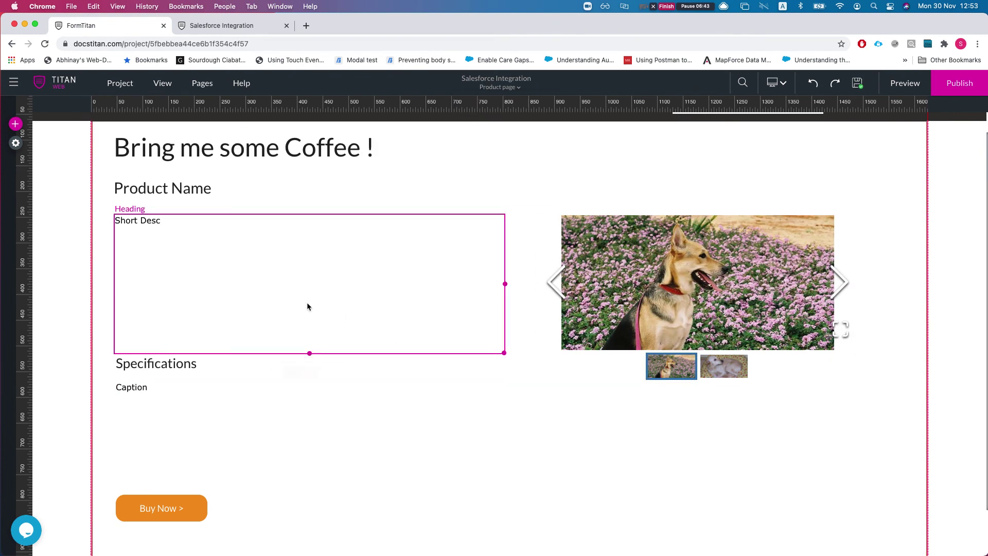
click(311, 378)
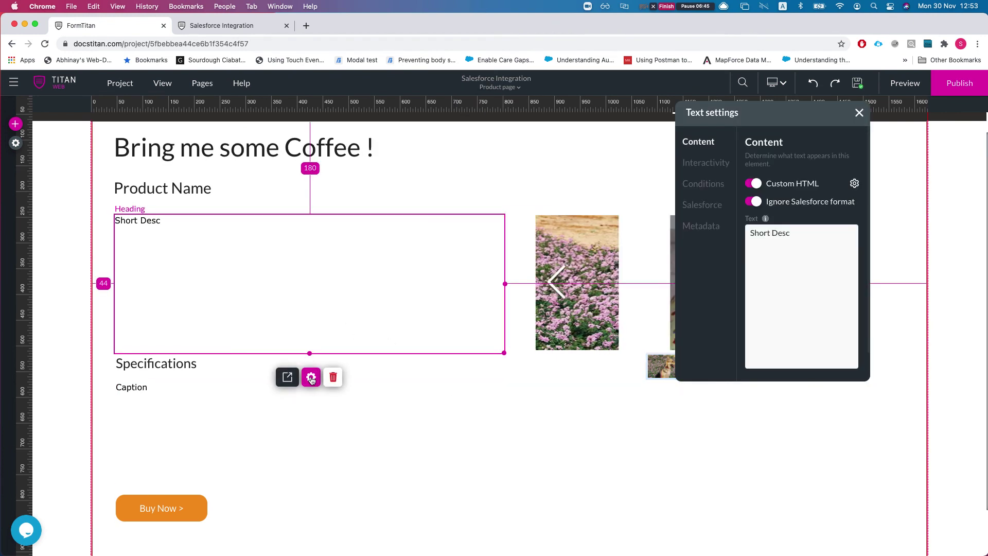
click(692, 207)
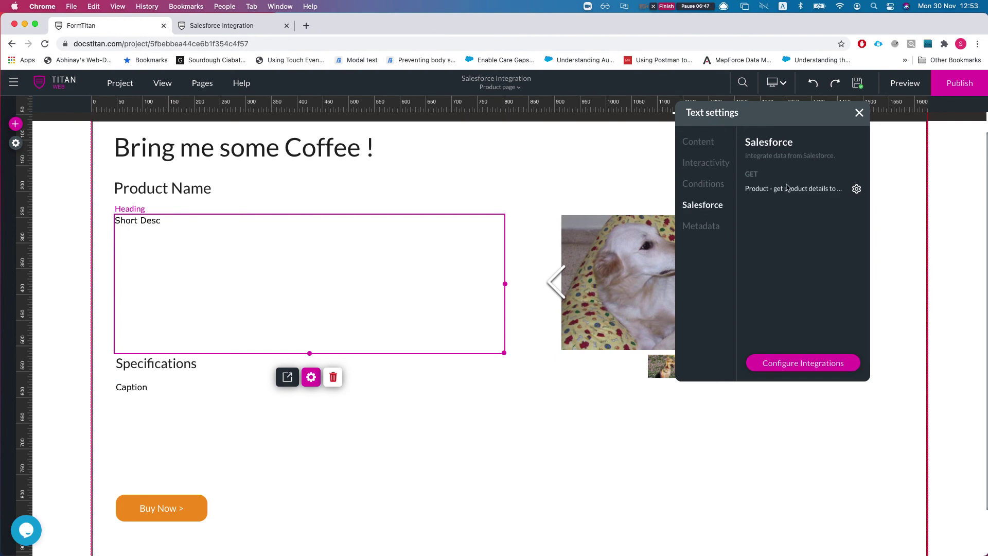
- Review the #2 Product integration's Product ID = productid filter and three mapped fields, then close everything
click(857, 189)
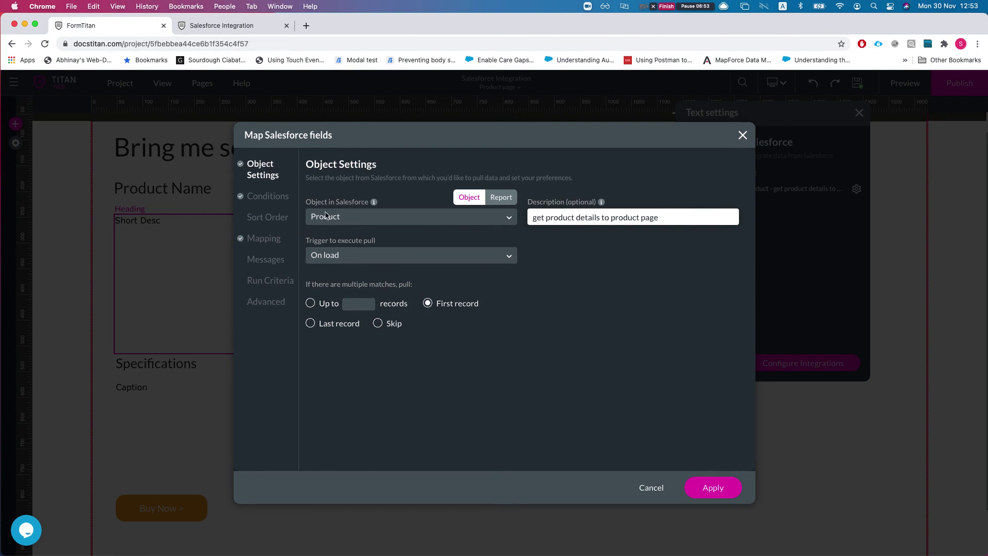
click(269, 196)
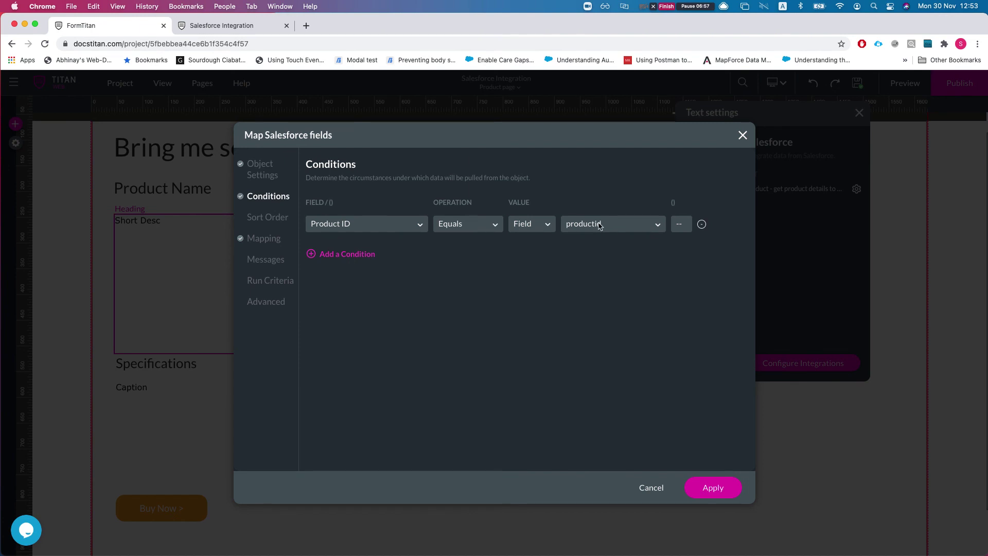
click(285, 239)
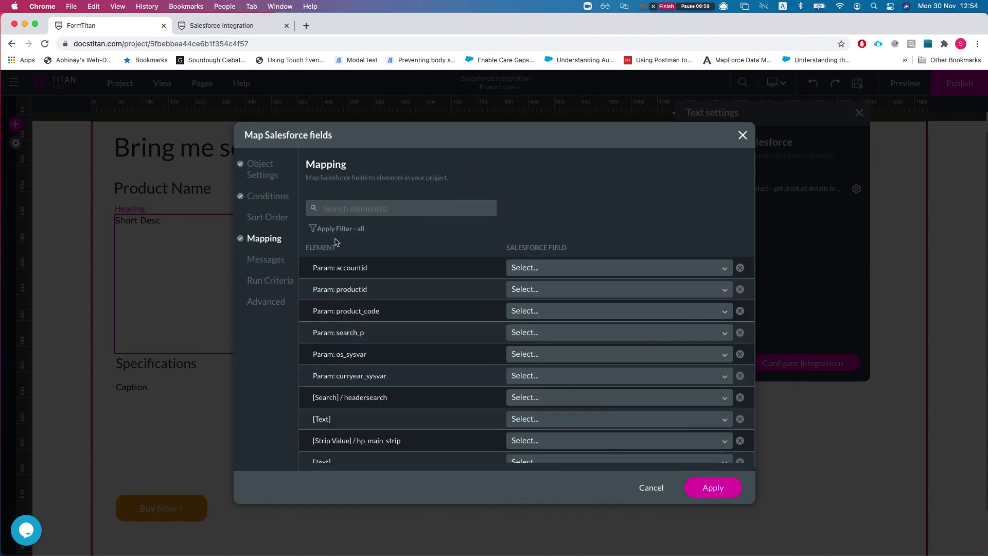
click(361, 232)
click(360, 267)
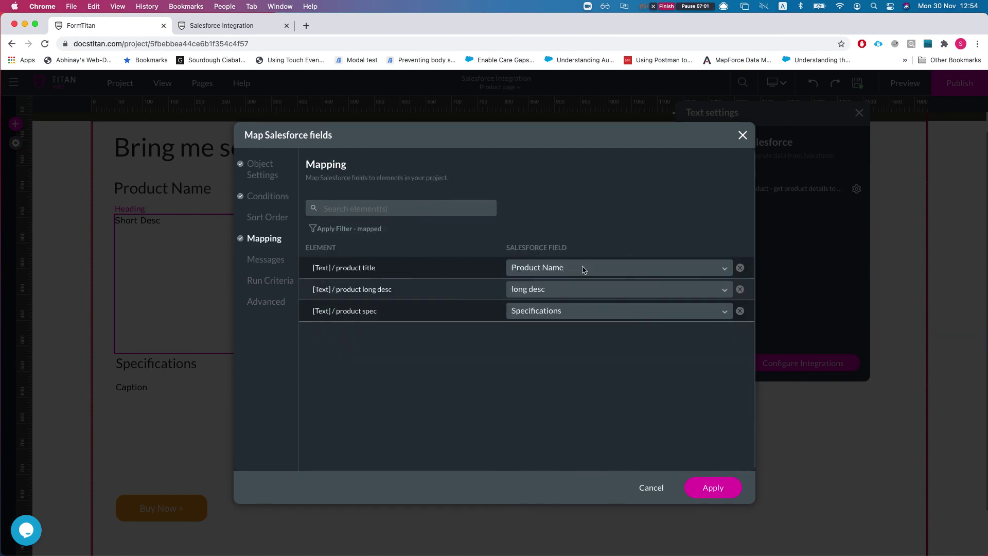
click(643, 488)
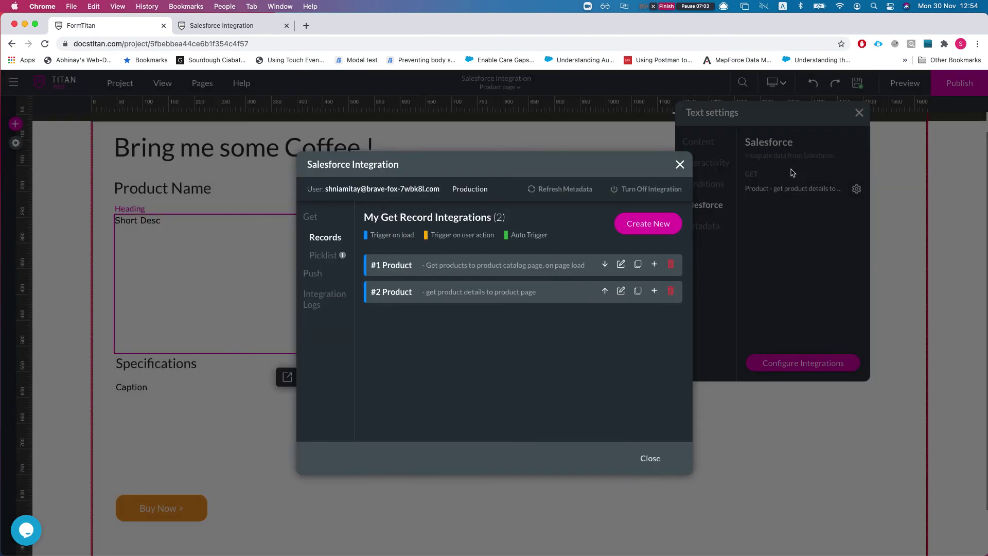
click(680, 165)
click(859, 112)
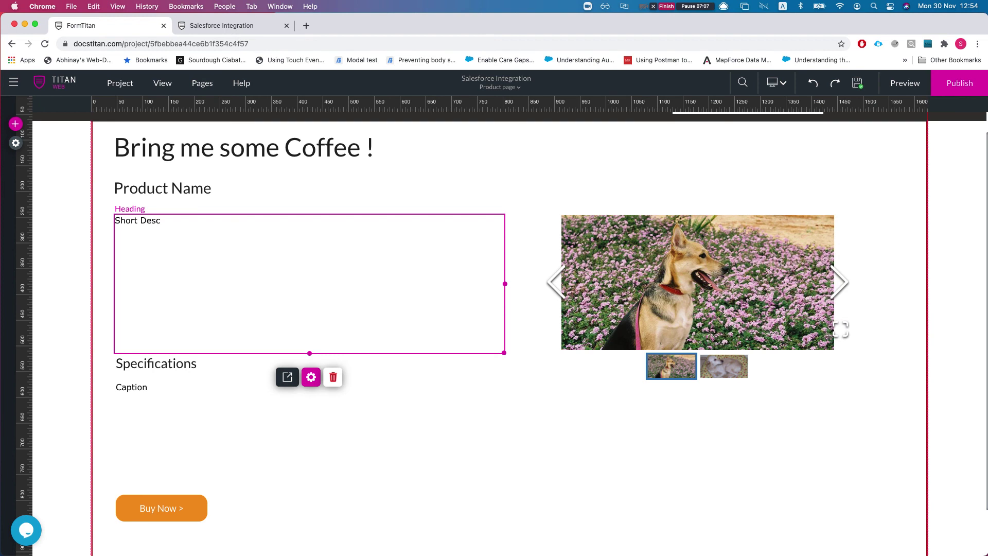
- Look up productid under Project settings > Tools > Custom Parameters, then return to the live site
click(15, 144)
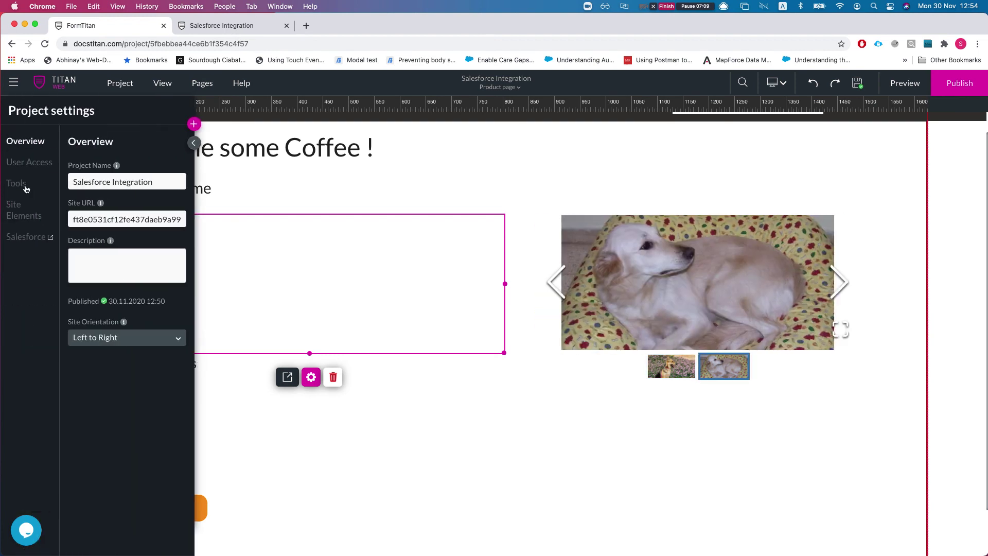
click(17, 183)
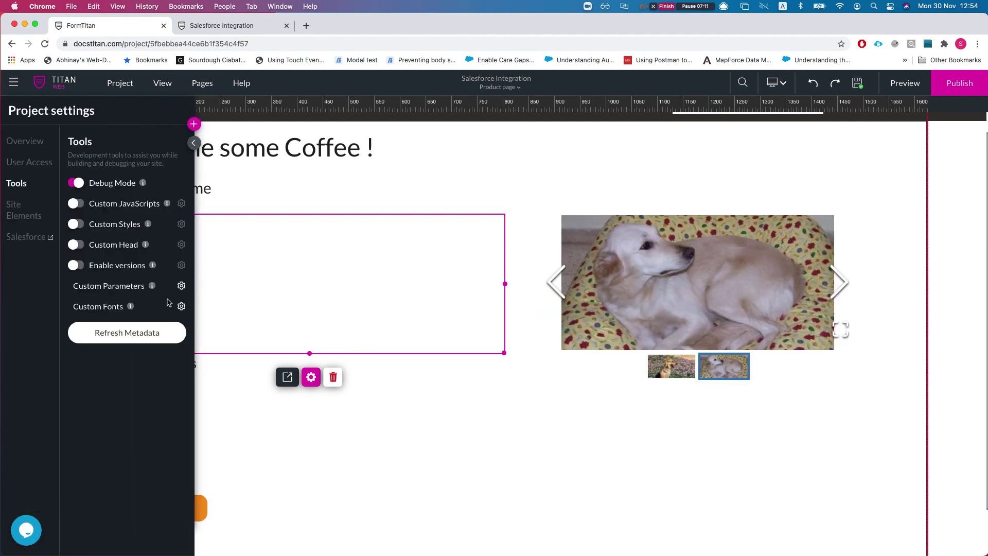
click(181, 285)
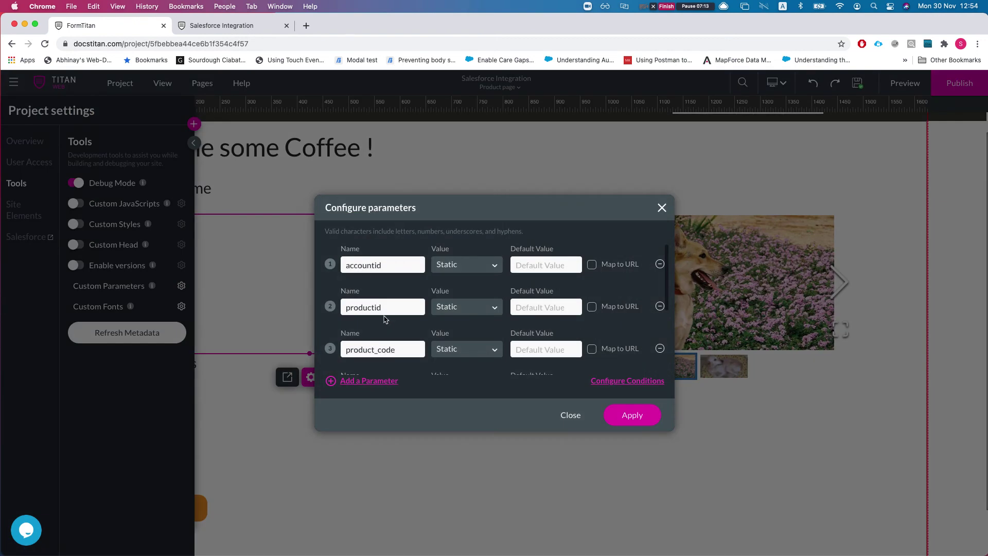
double_click(363, 310)
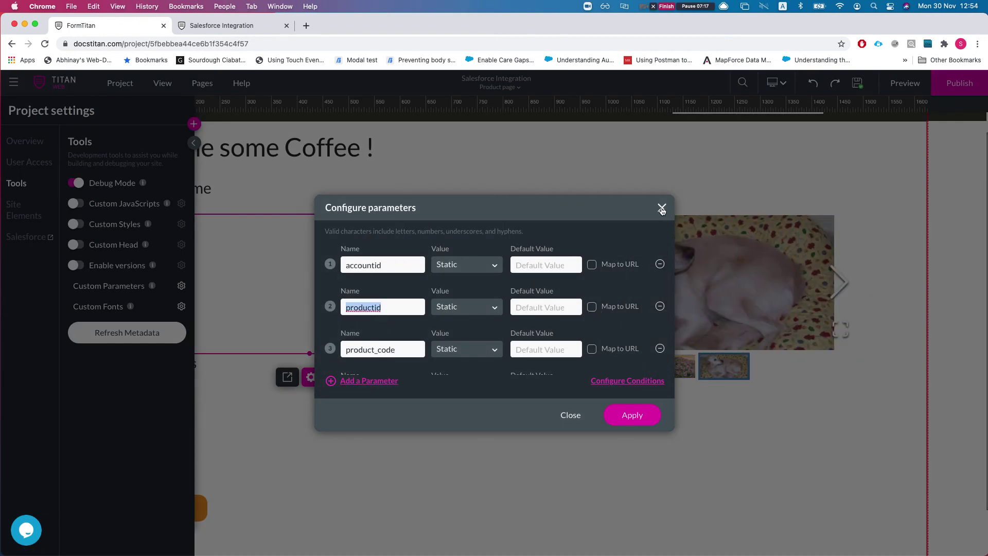
click(221, 26)
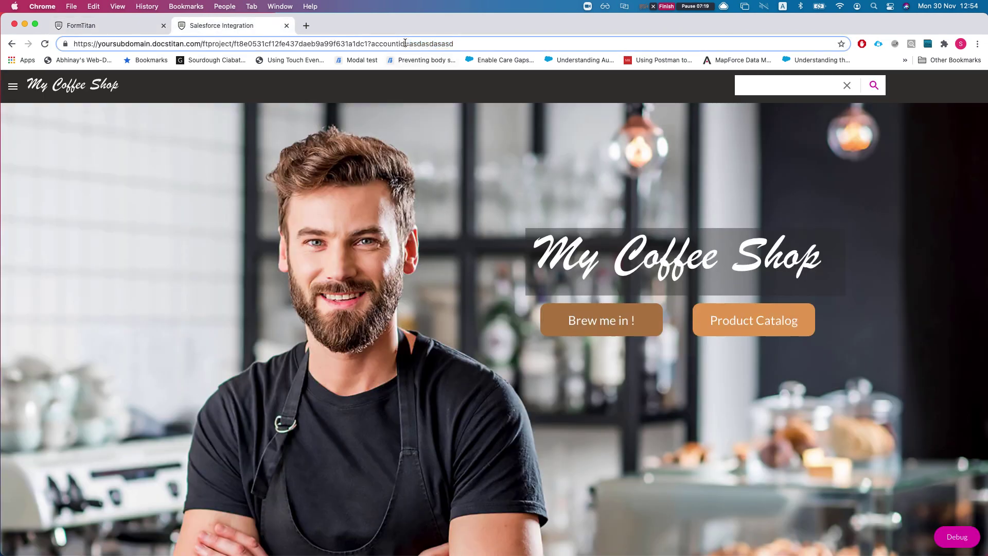
- Reload the site without the accountid parameter and open E-Tone® Low Intermediate's details from Product Catalog
drag(371, 43, 490, 57)
key(BackSpace)
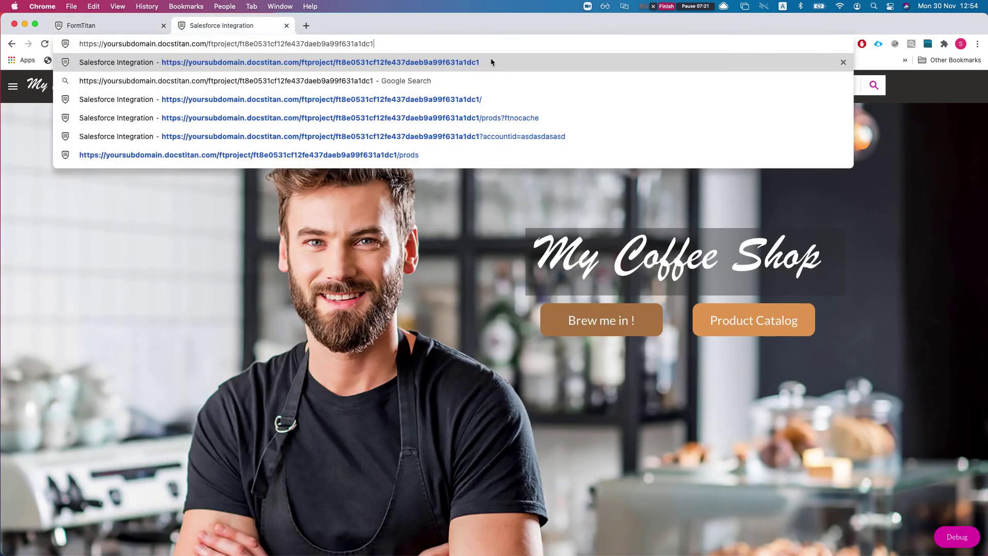
key(Return)
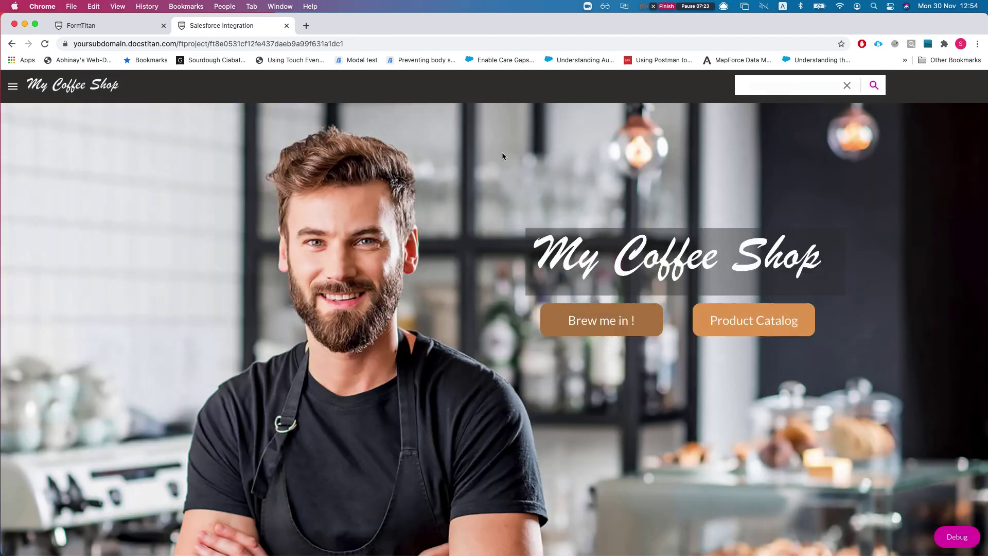
click(733, 329)
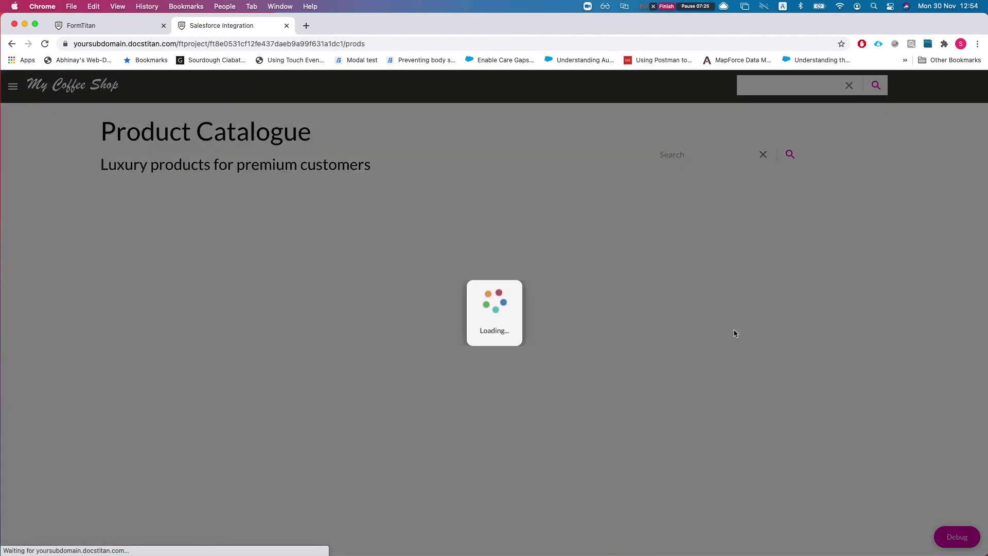
scroll(380, 319, down, 6)
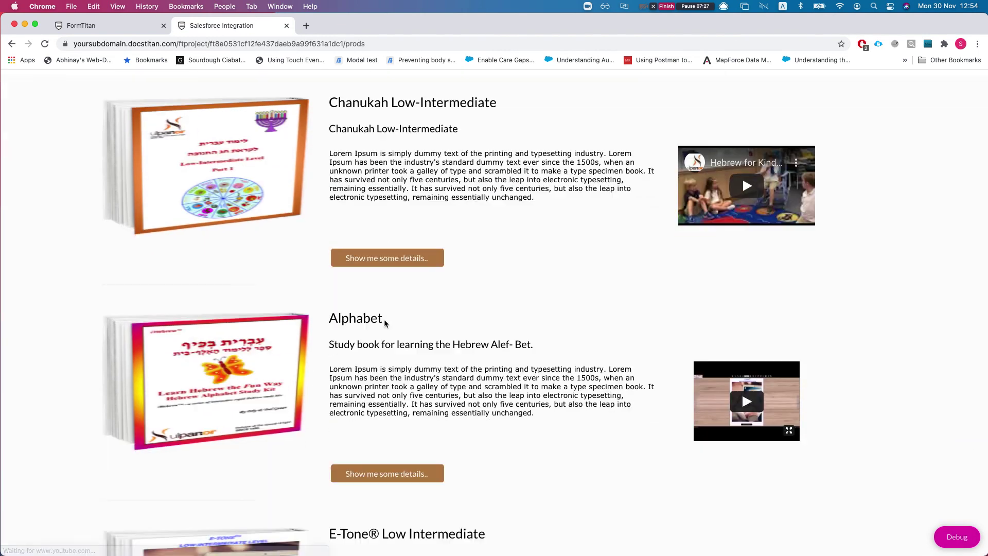
scroll(355, 361, down, 2)
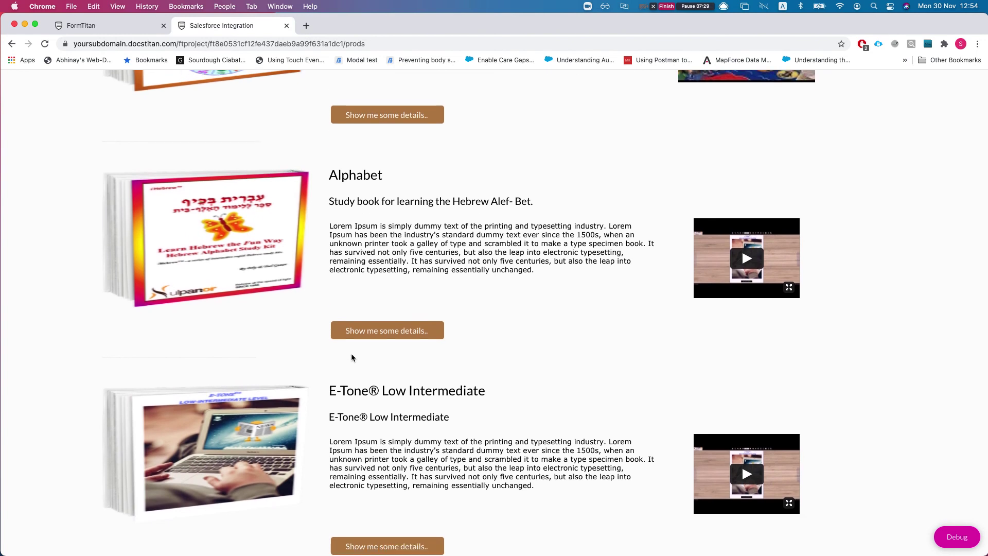
click(376, 500)
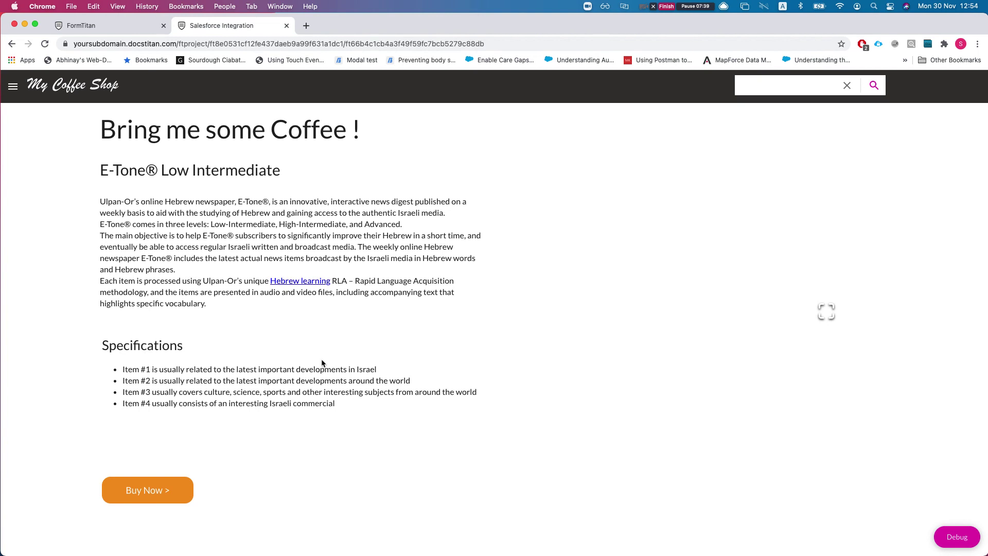
- Reload the E-Tone page, check productid in the Debug info, then return to the editor
click(283, 39)
key(Return)
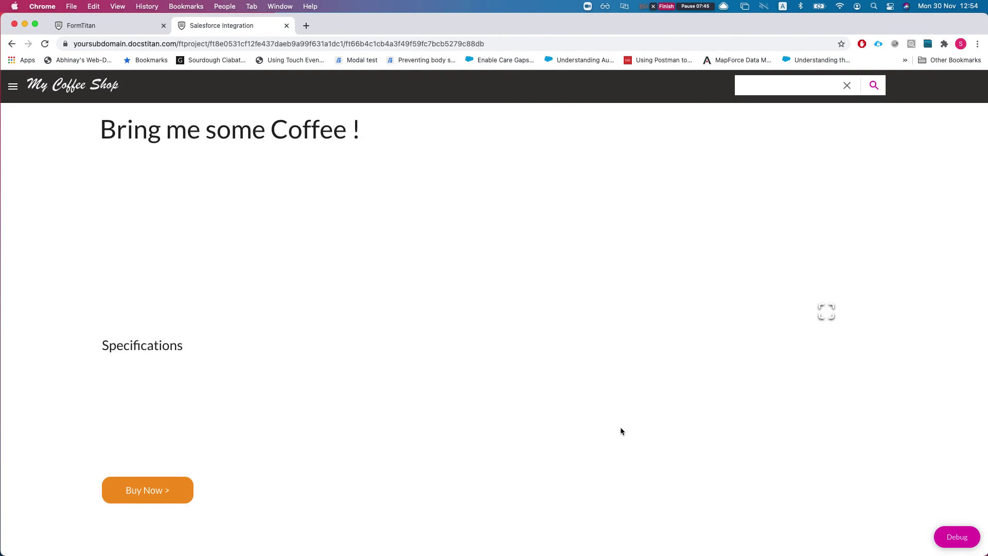
click(950, 537)
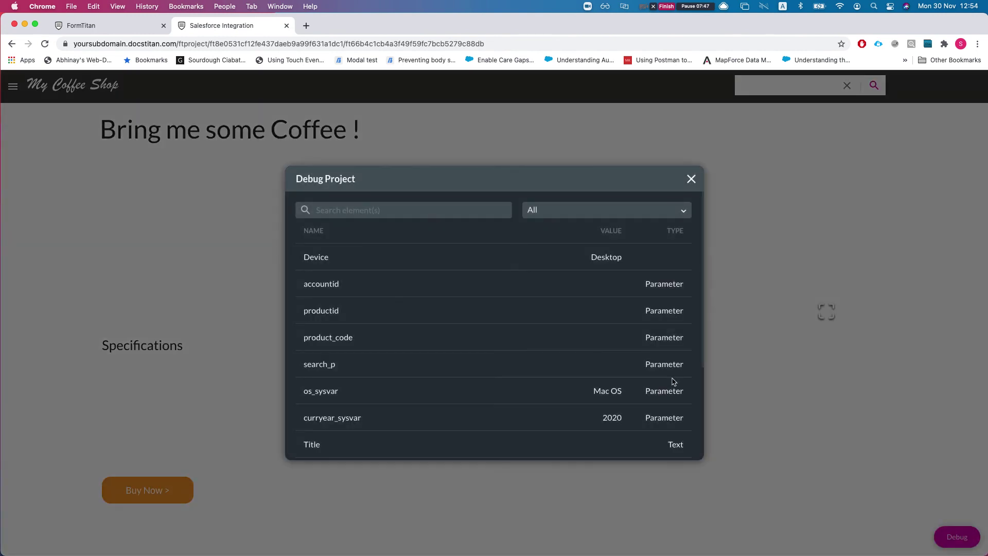
drag(308, 300, 339, 299)
double_click(330, 298)
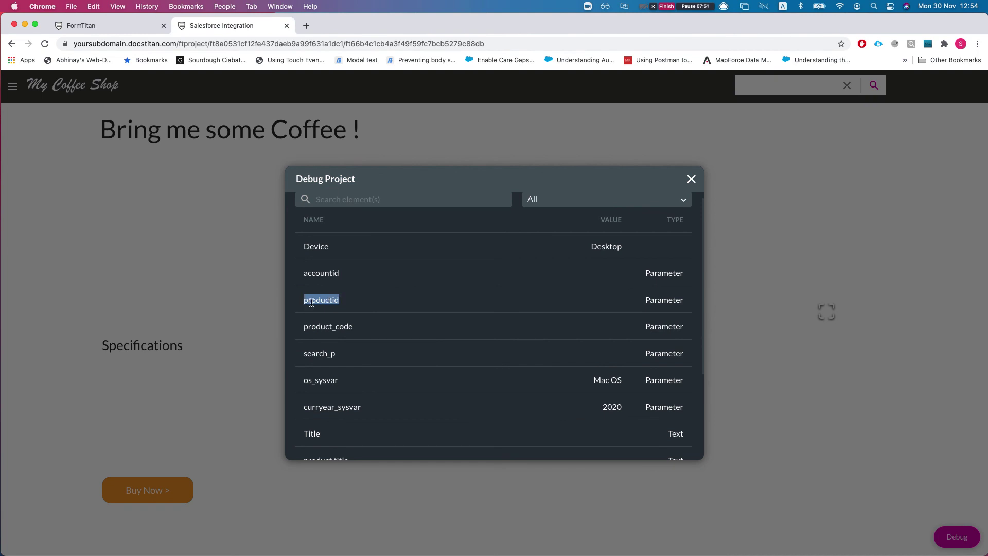
click(690, 181)
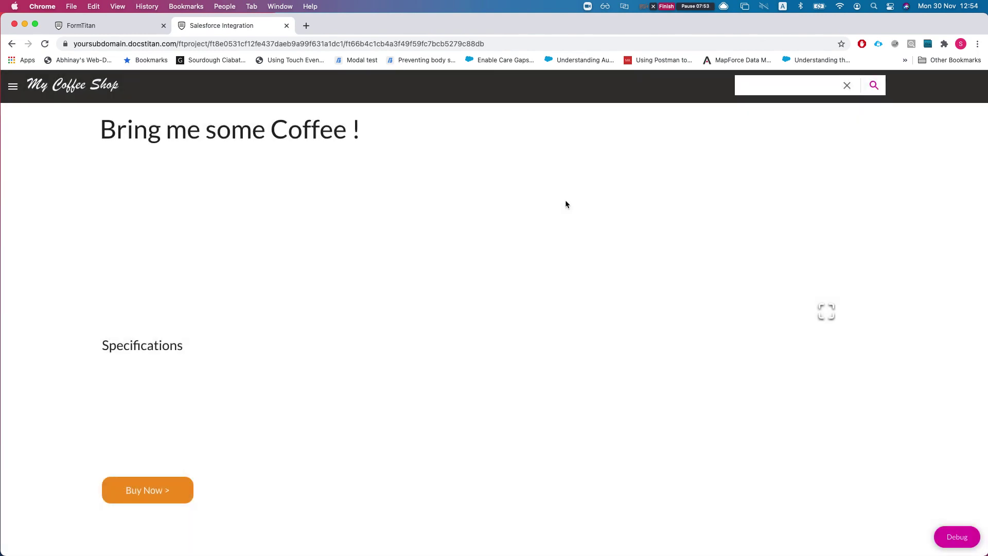
click(106, 25)
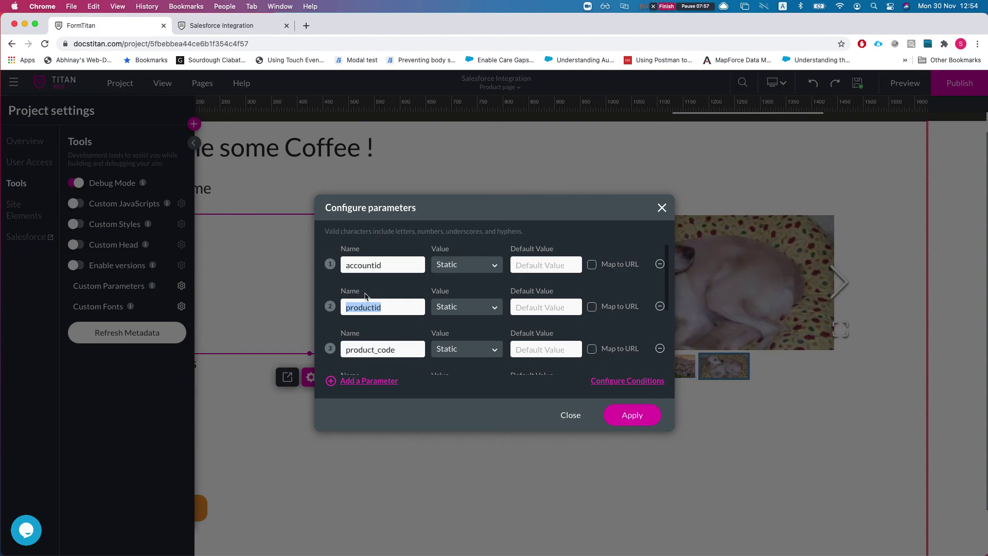
- Enable Map to URL for productid, apply it, republish, and launch the site
click(592, 307)
click(633, 415)
click(959, 83)
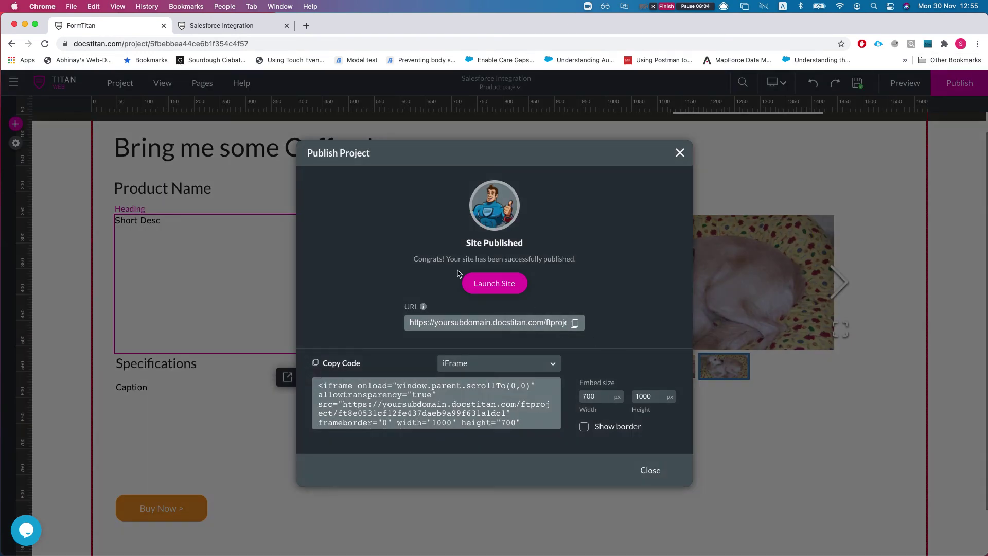
click(474, 280)
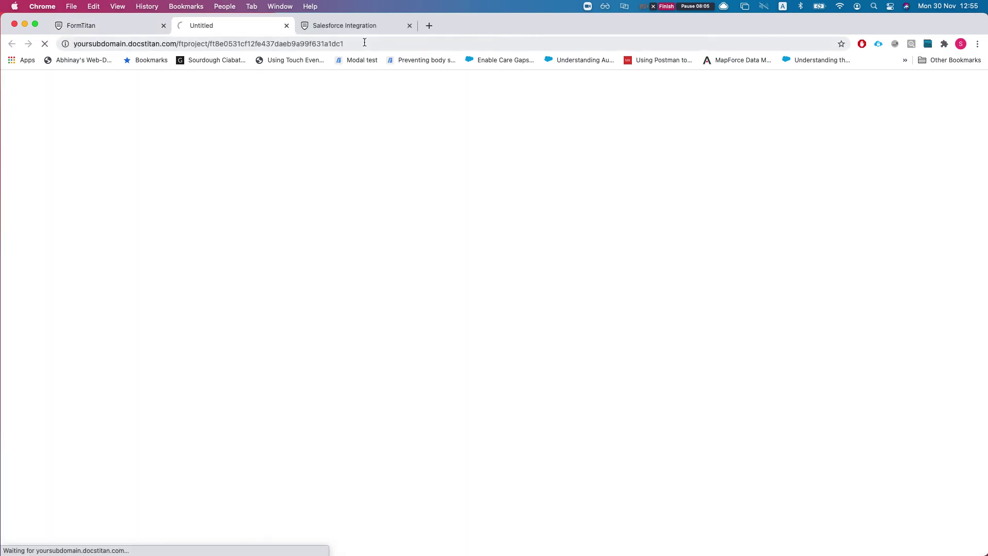
- Close the old site tab and open E-Tone® Low Intermediate's details from the Product Catalog
click(408, 26)
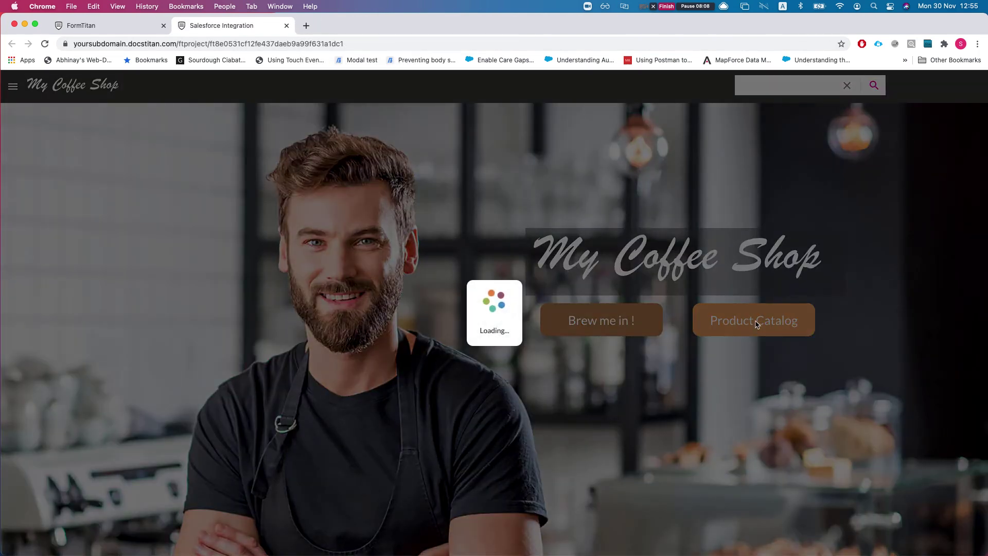
click(757, 323)
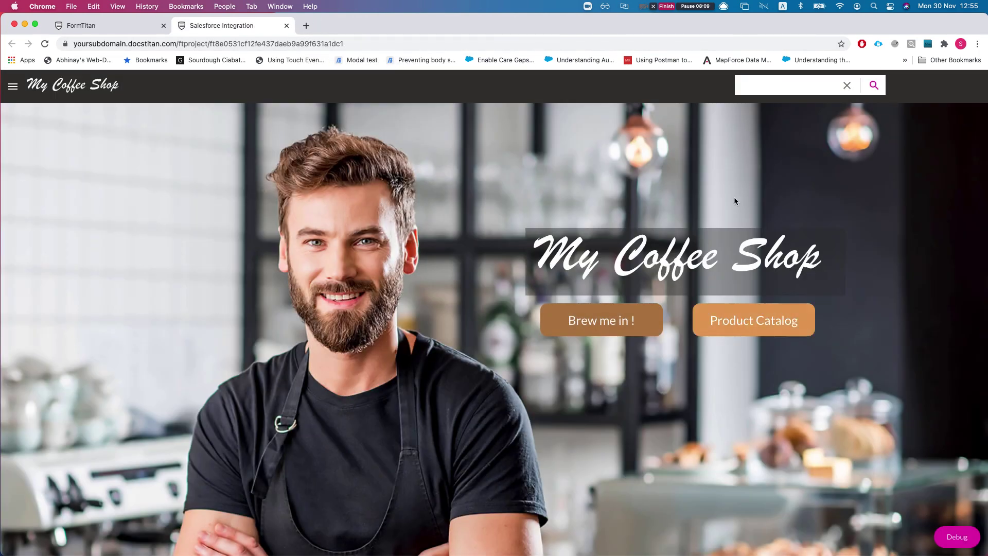
scroll(360, 329, down, 2)
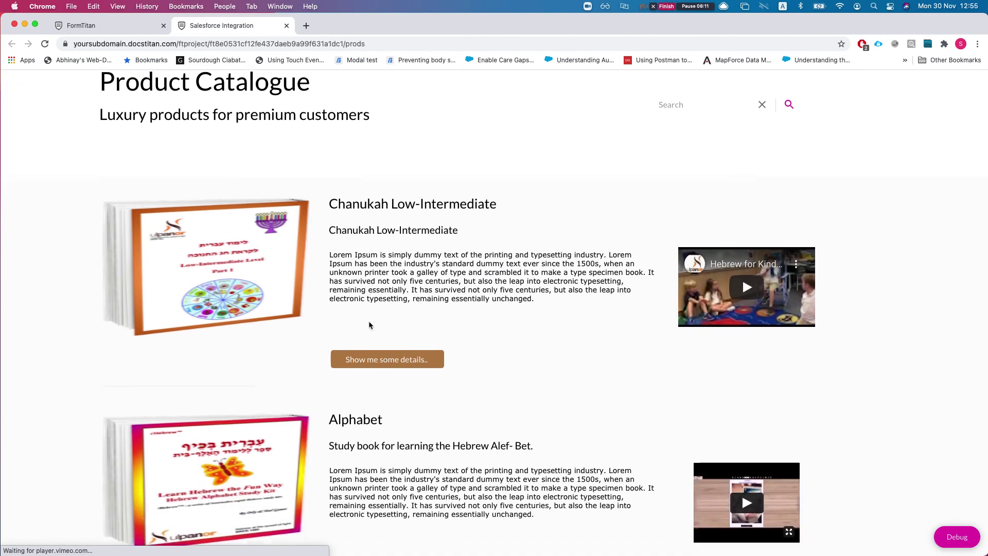
scroll(355, 360, down, 10)
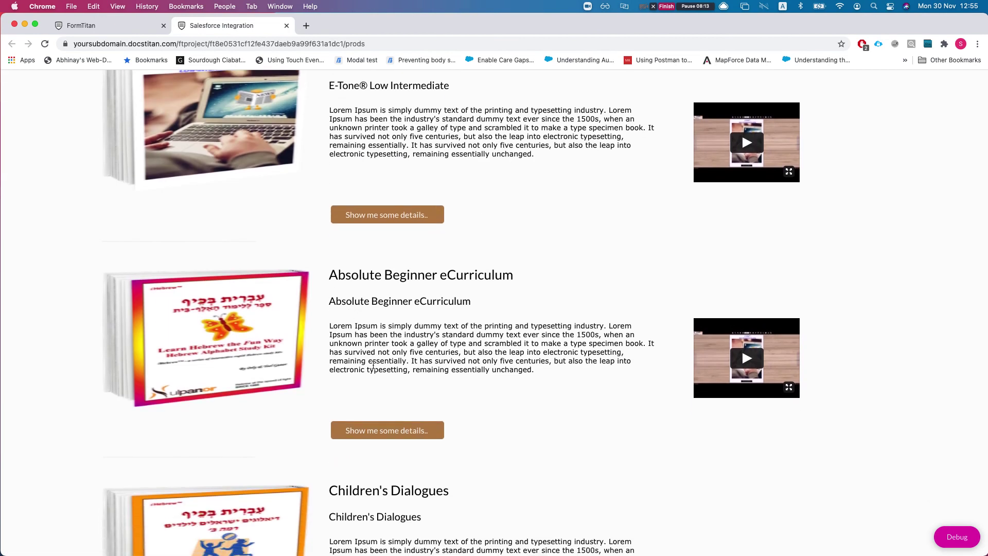
scroll(365, 366, up, 6)
click(370, 407)
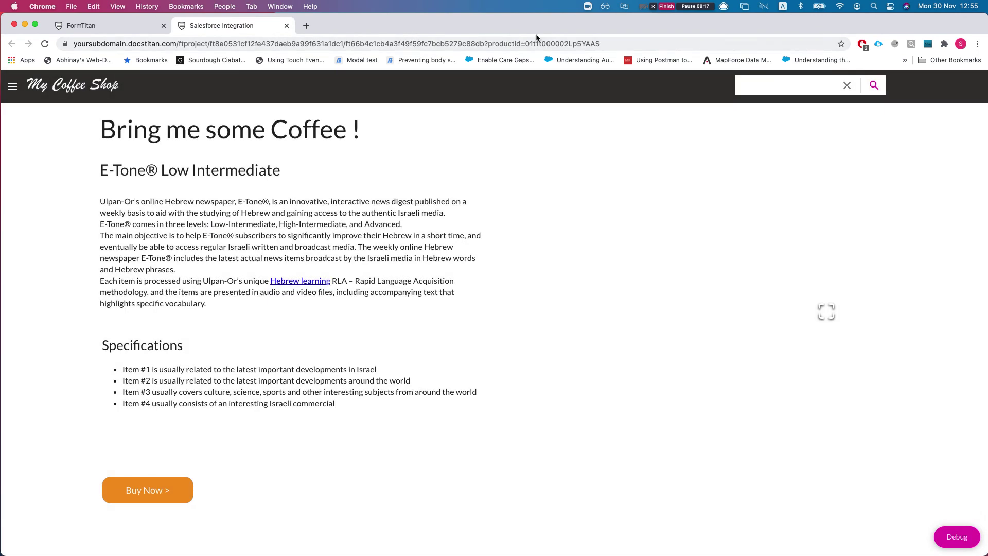
- Inspect the productid value in the page address, then reload the page with Cmd+R
drag(525, 44, 601, 43)
click(608, 44)
drag(514, 44, 611, 44)
click(438, 185)
key(super+r)
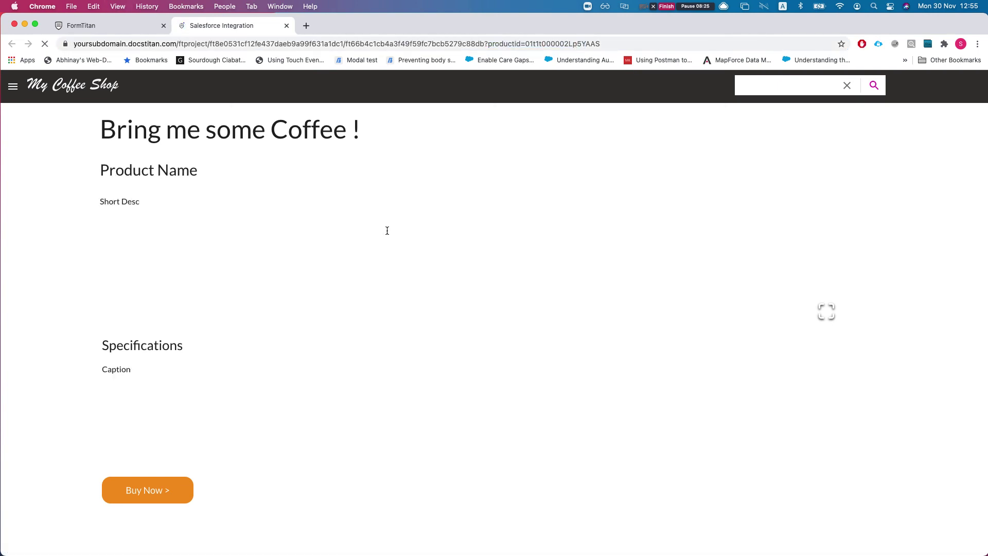